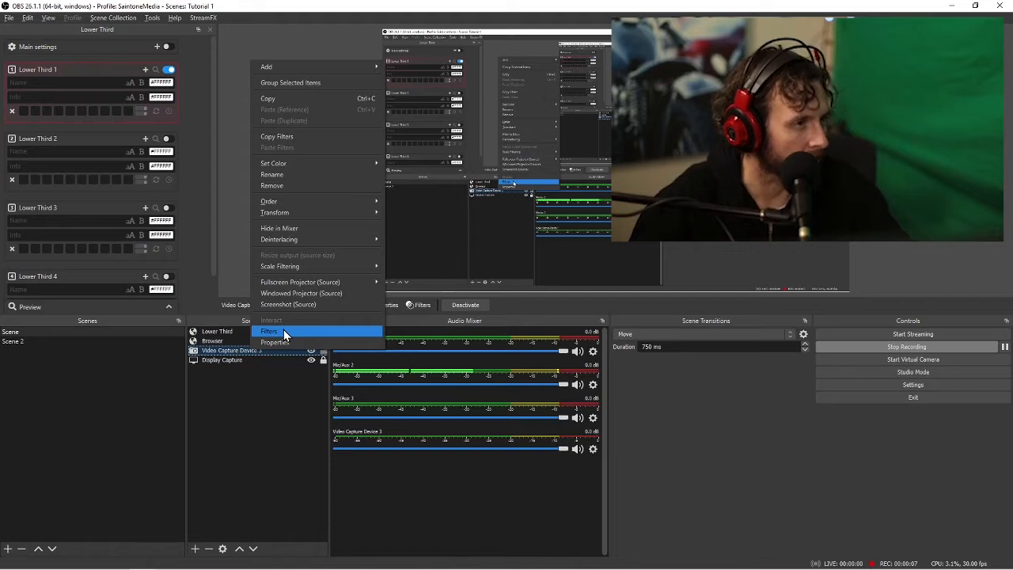
Add a Blur effect filter to Video Capture Device 3
left_click(283, 331)
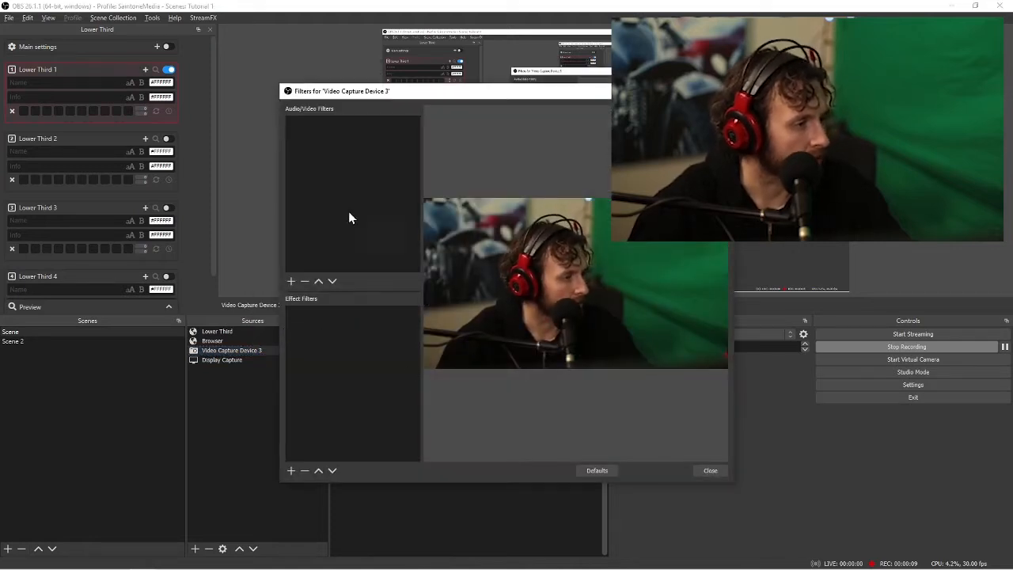
left_click(291, 470)
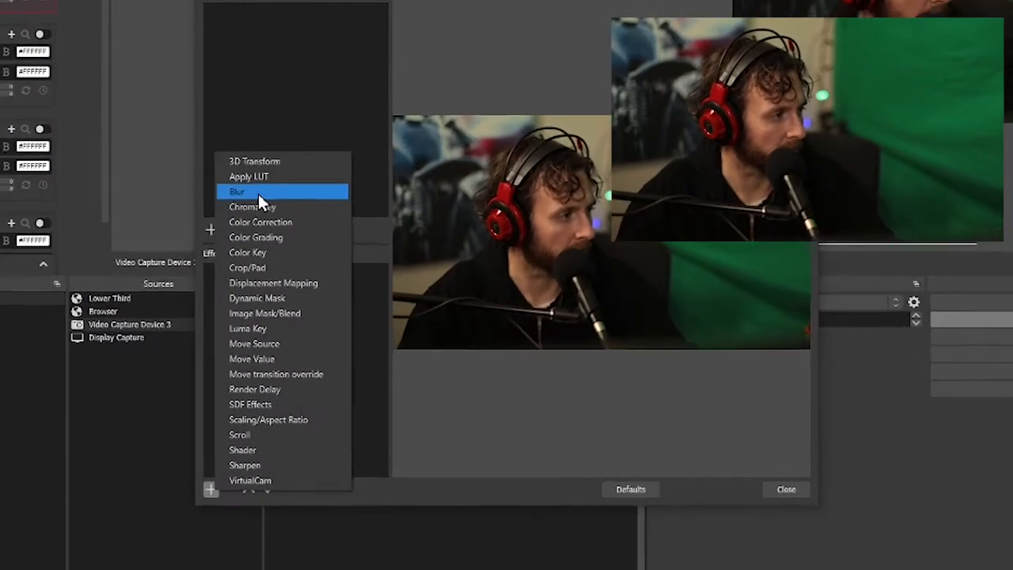
left_click(277, 225)
left_click(481, 220)
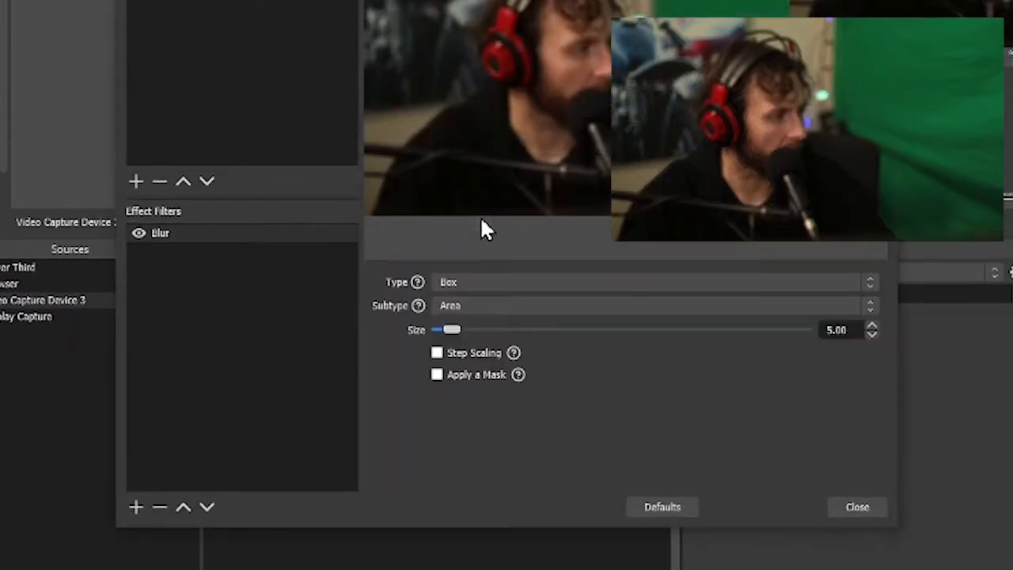
Set the blur type to Gaussian and the blur size to 1.00
left_click(491, 284)
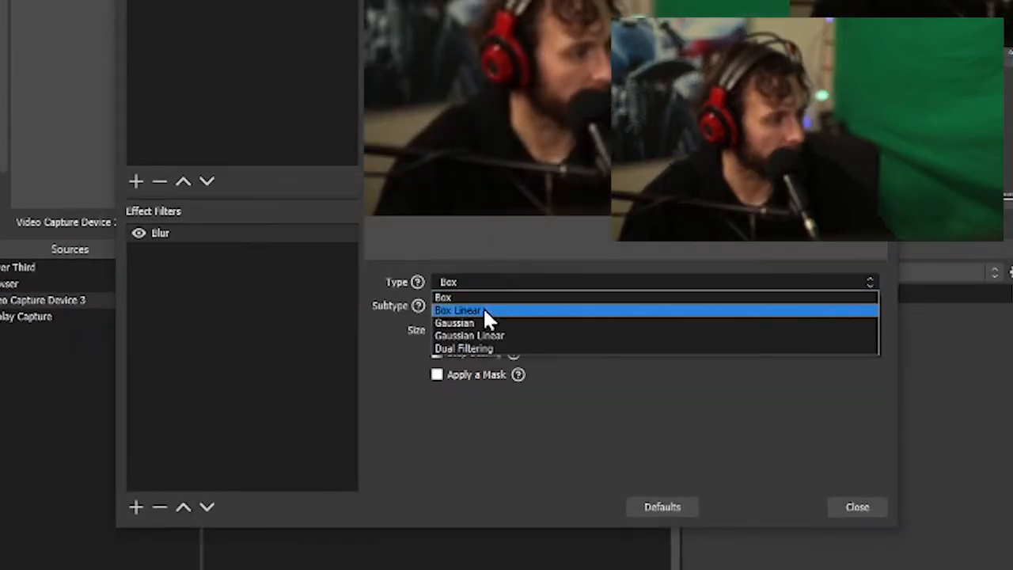
left_click(482, 322)
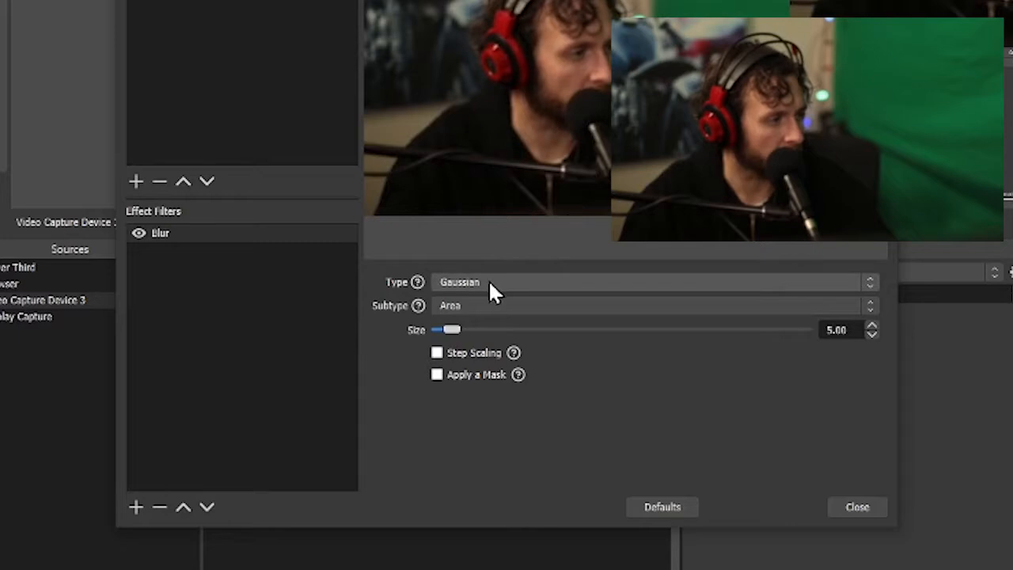
left_click_drag(450, 329, 372, 341)
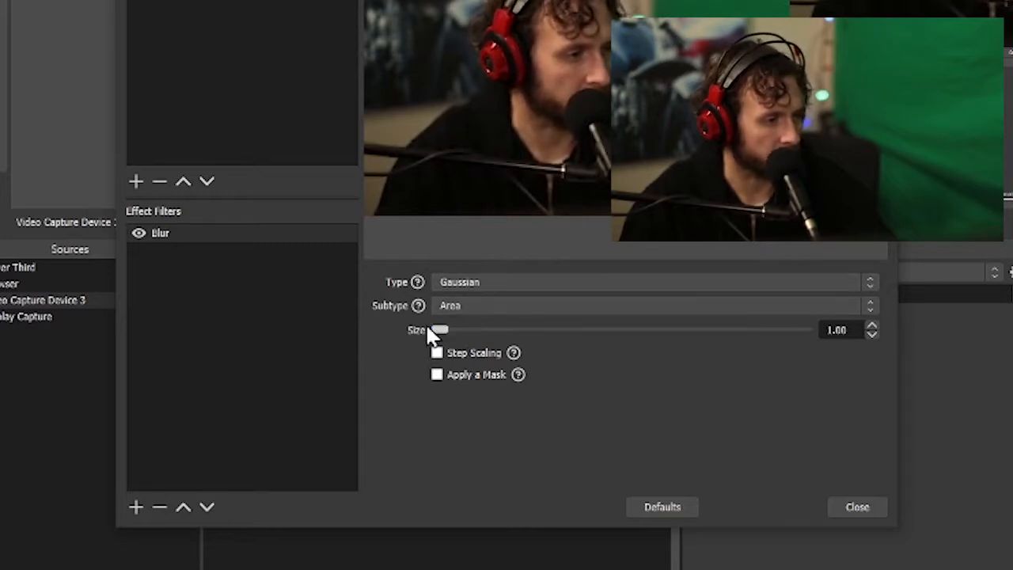
Add a Move Value effect filter to the capture device, keeping the suggested name
left_click(241, 360)
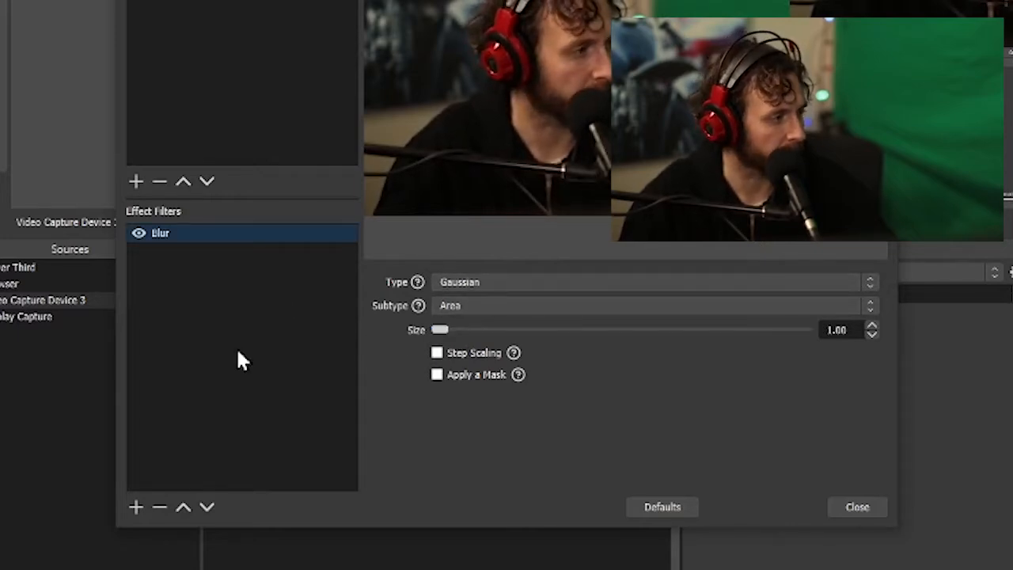
left_click(136, 507)
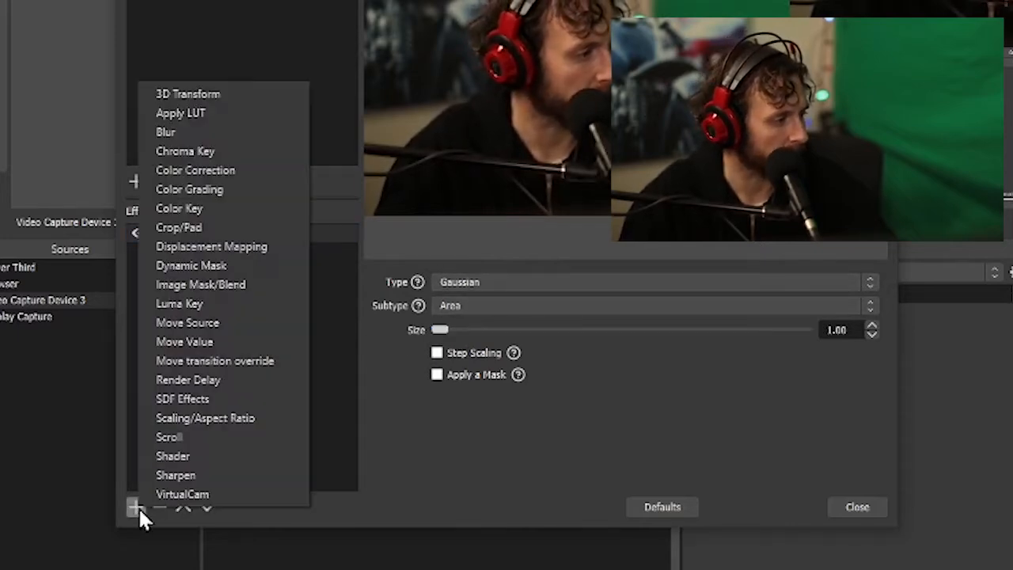
left_click(230, 341)
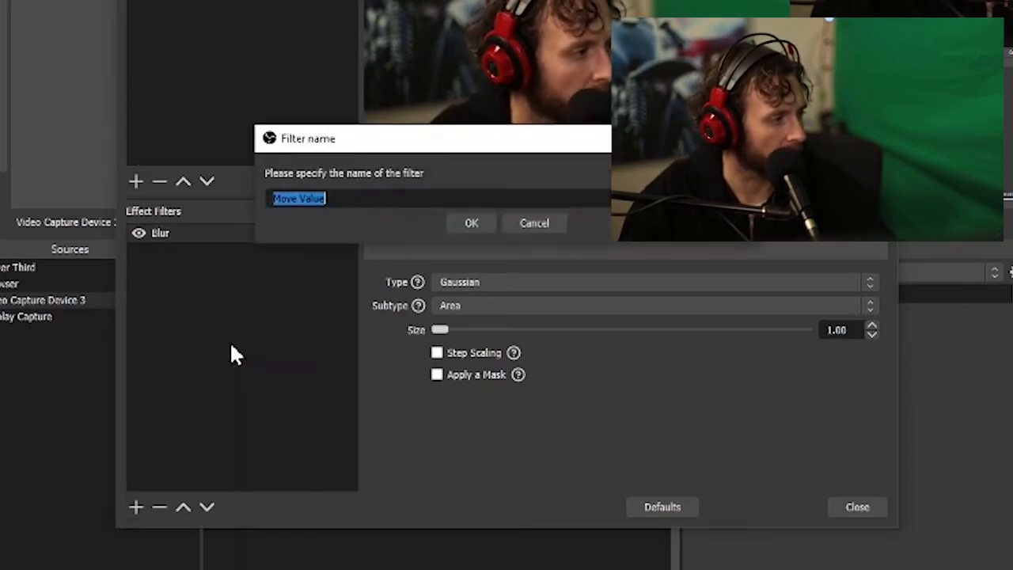
left_click(472, 223)
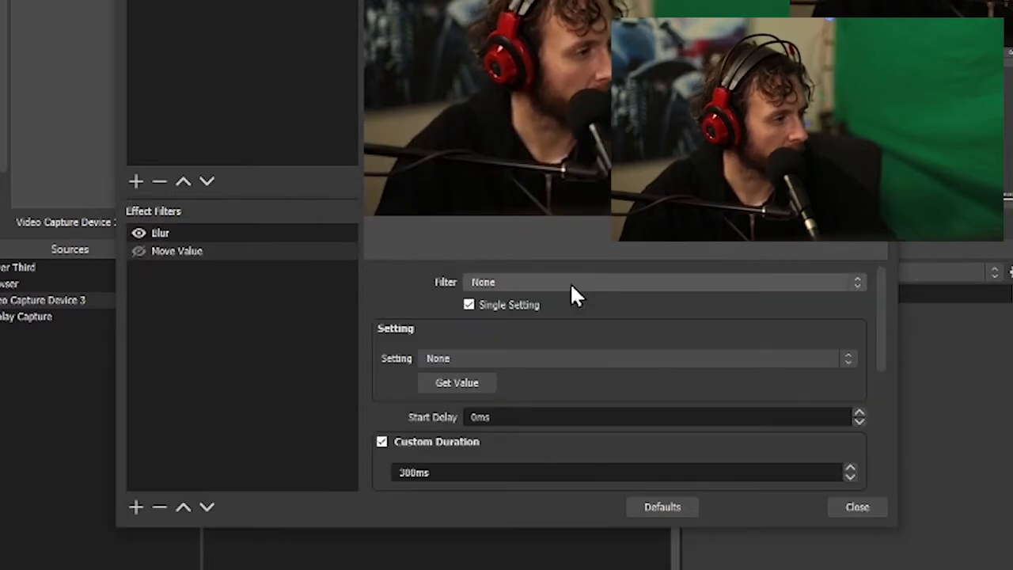
Make the Move Value filter control the Blur filter's Size setting with a target value of 50
left_click(558, 285)
left_click(504, 316)
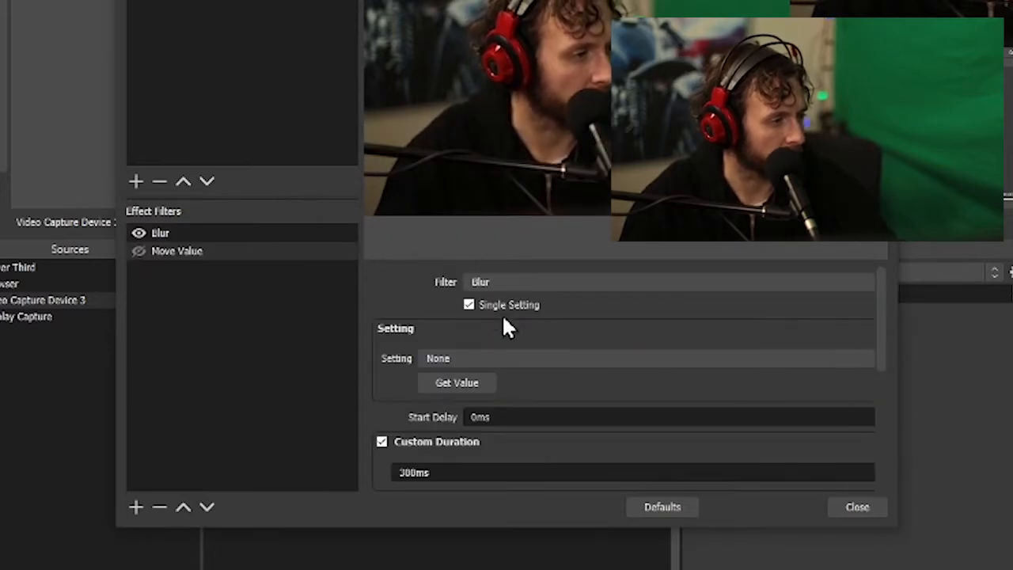
left_click(451, 358)
left_click(449, 384)
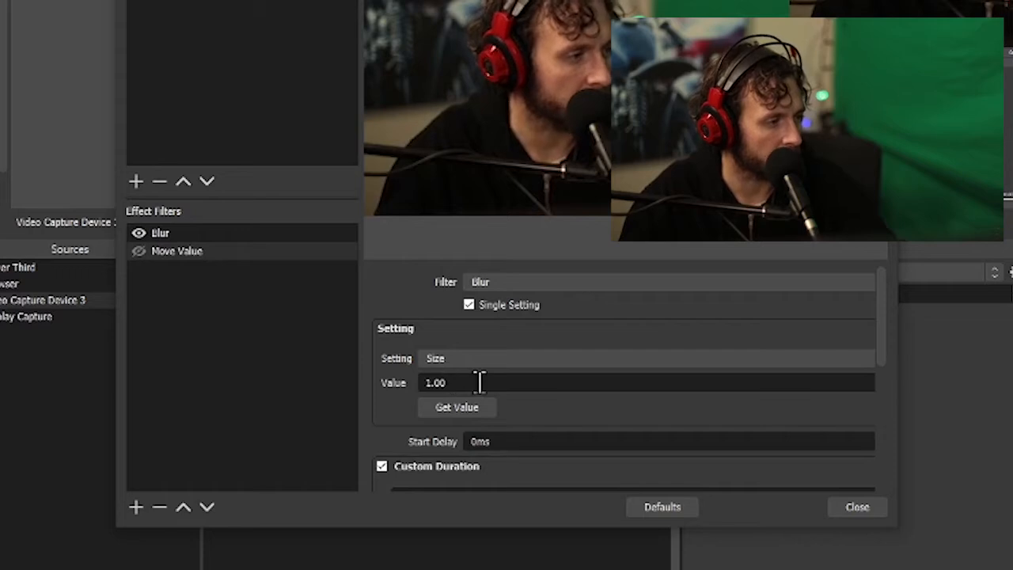
double_click(429, 382)
type("50")
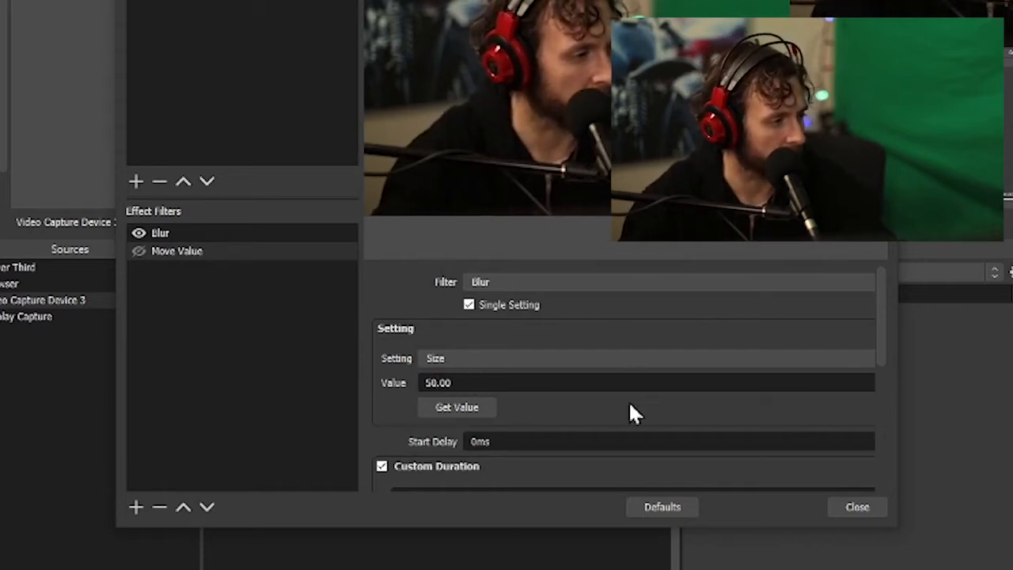
Set the Move Value filter's custom duration to 3000 ms
scroll(534, 431, "down", 2)
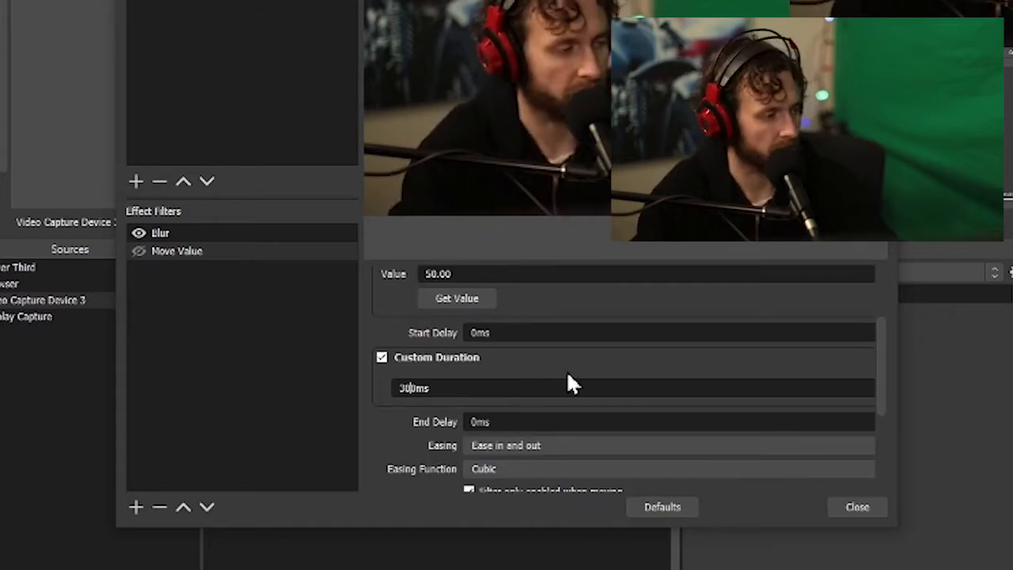
type("0")
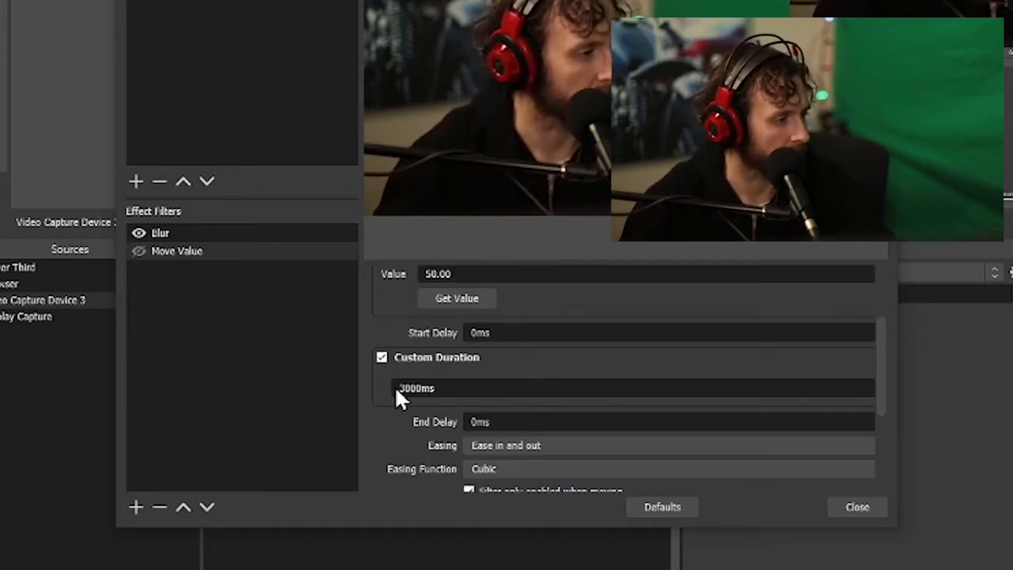
scroll(469, 387, "down", 1)
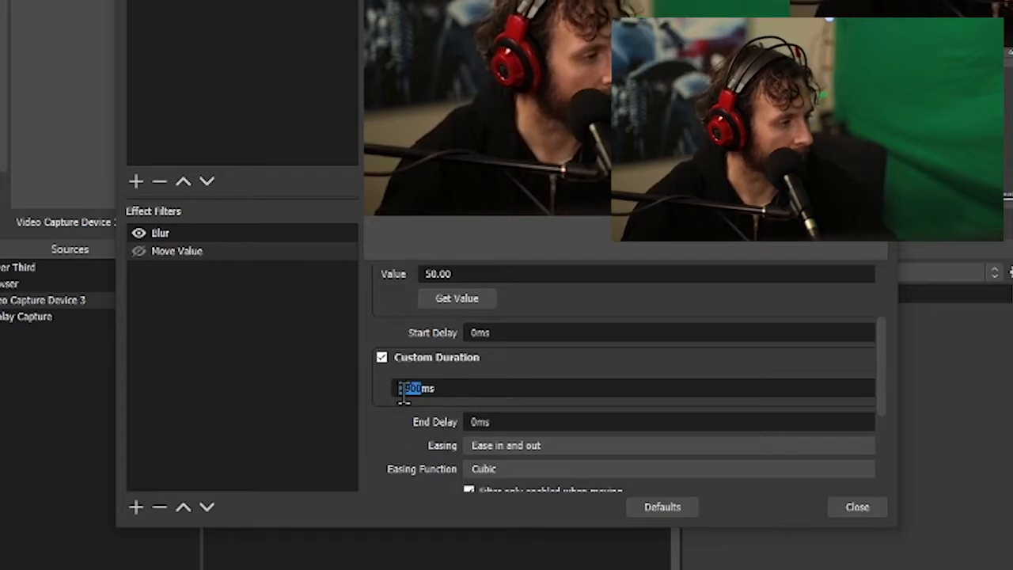
Set the Move Value filter's start trigger to Enable, when its eye icon is enabled, and start the move to test it
scroll(401, 433, "down", 5)
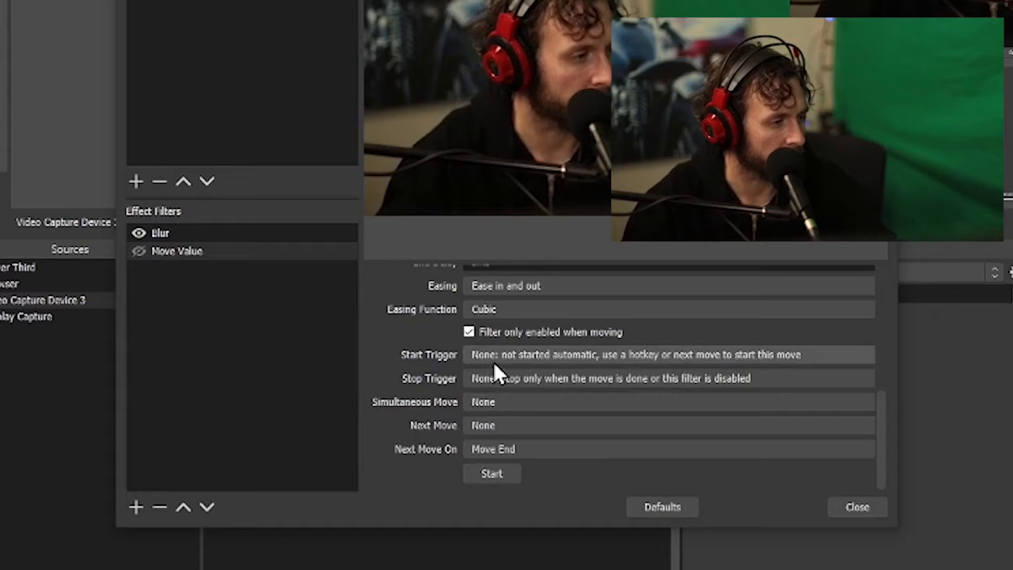
left_click(493, 358)
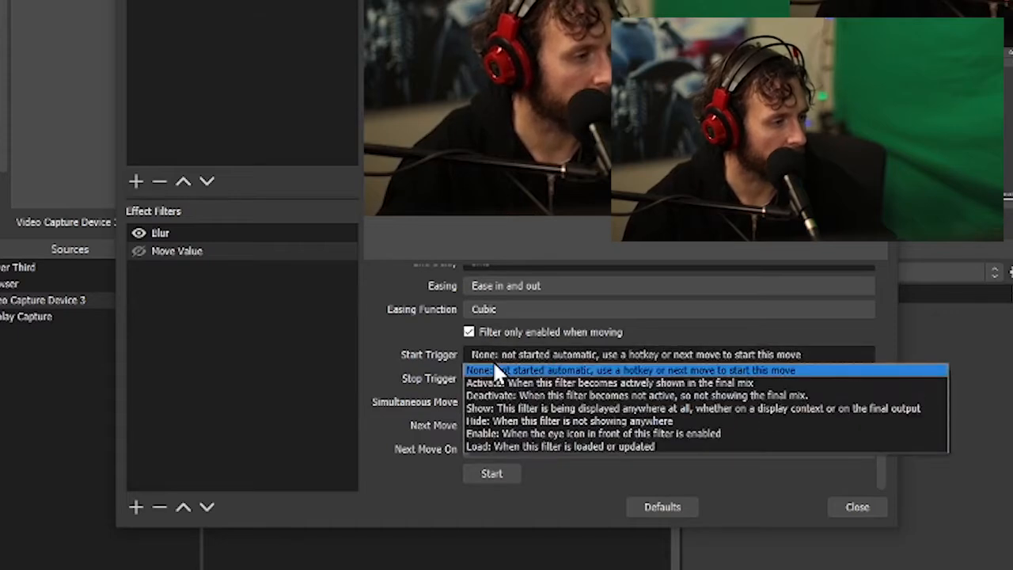
left_click(566, 434)
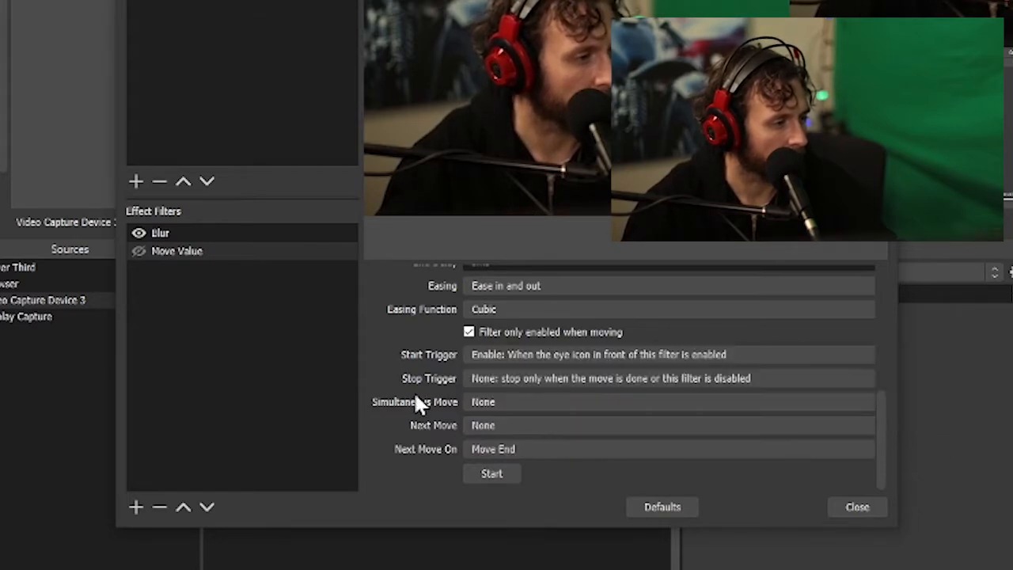
left_click(504, 475)
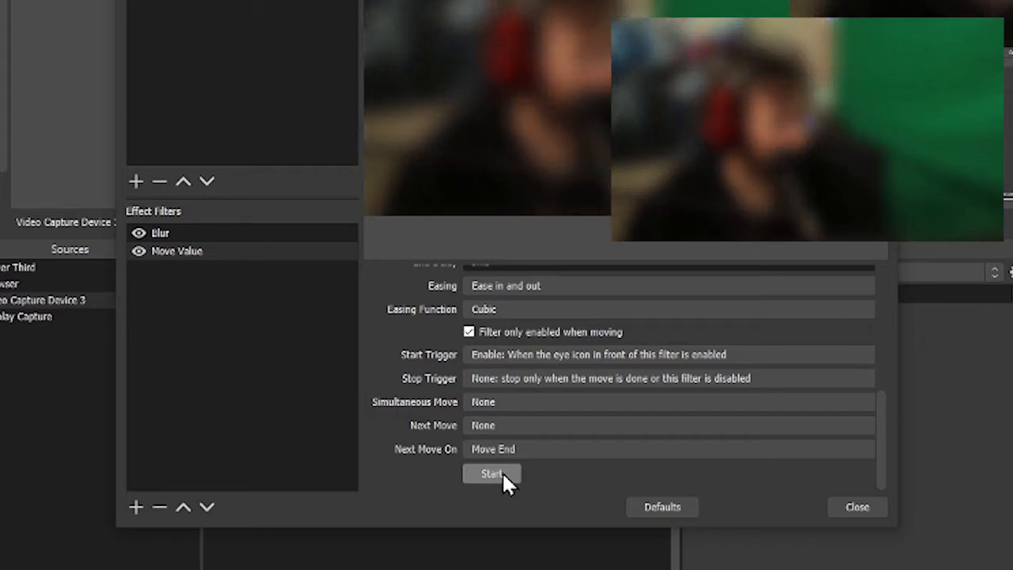
Add a second Move Value effect filter named "Blur Off"
left_click(170, 298)
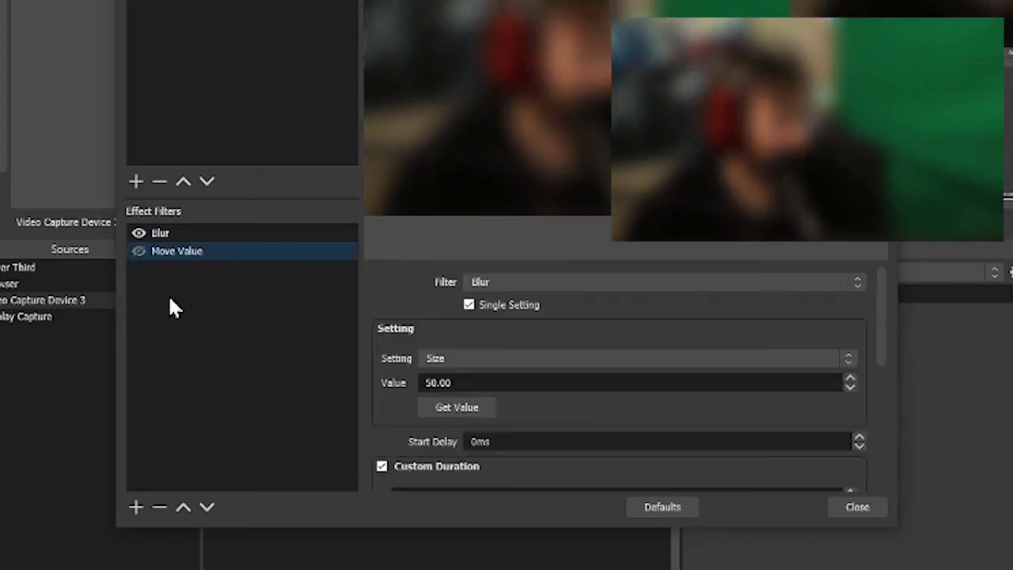
left_click(138, 507)
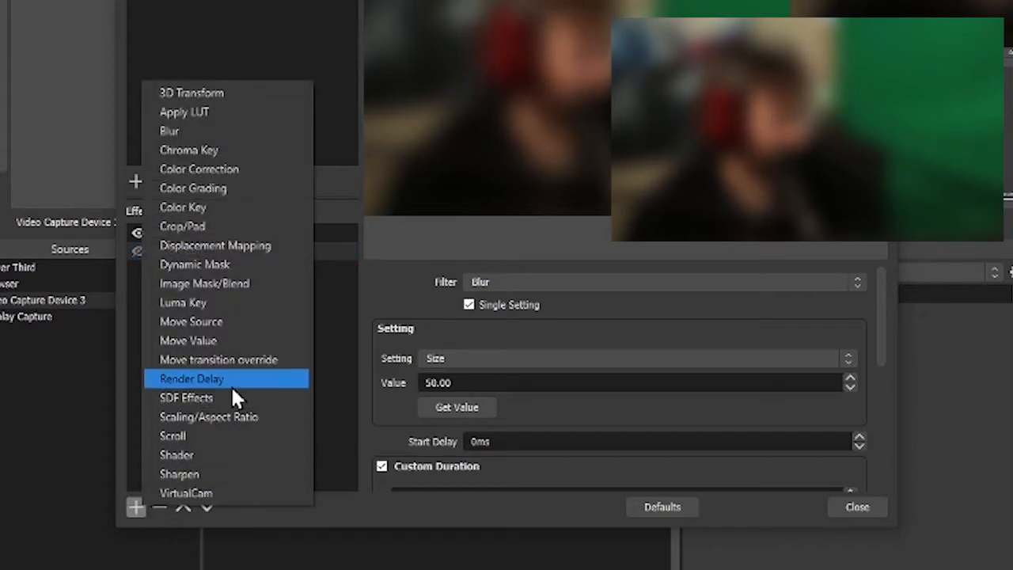
left_click(212, 340)
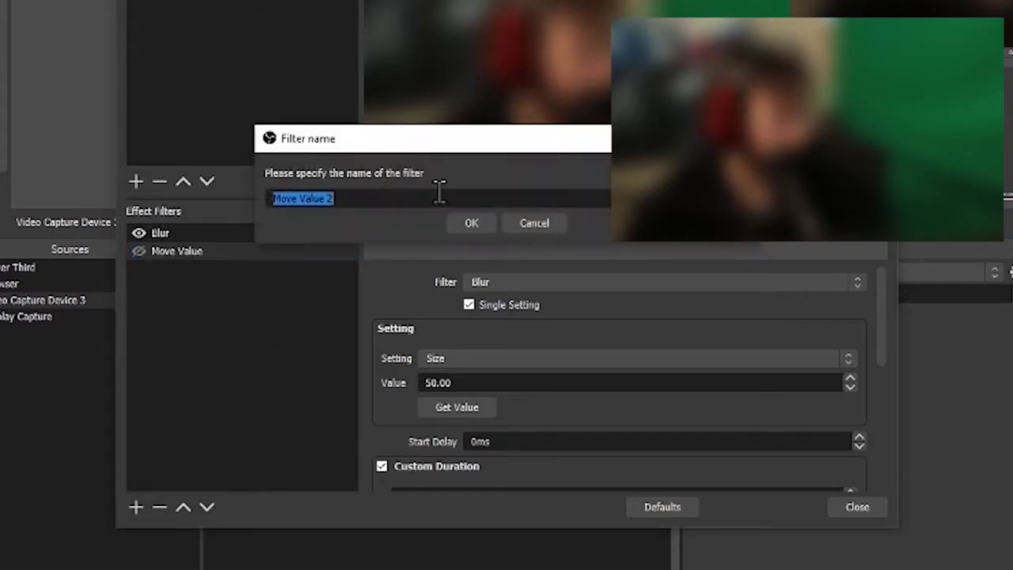
type("Blur")
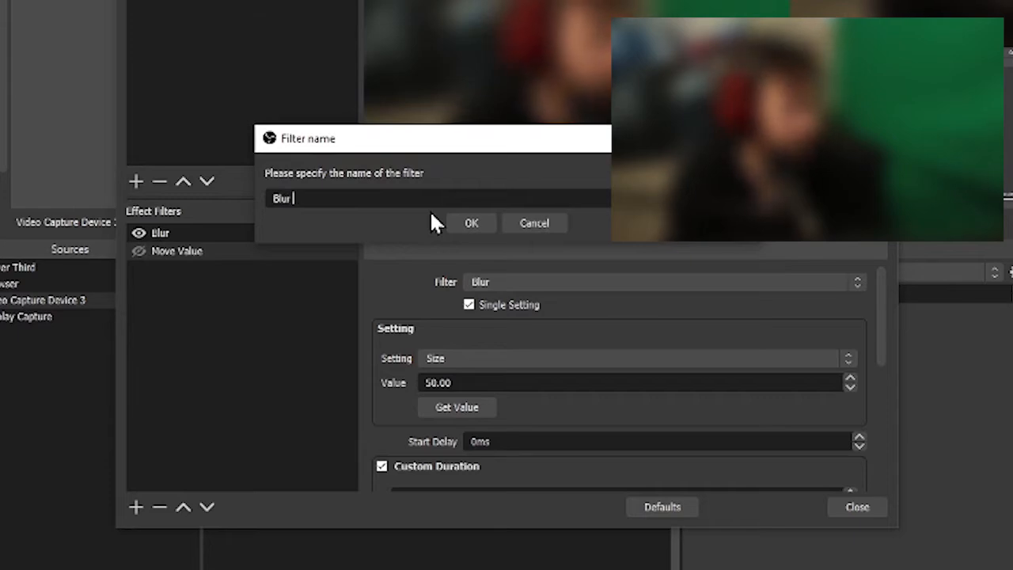
type(" Off")
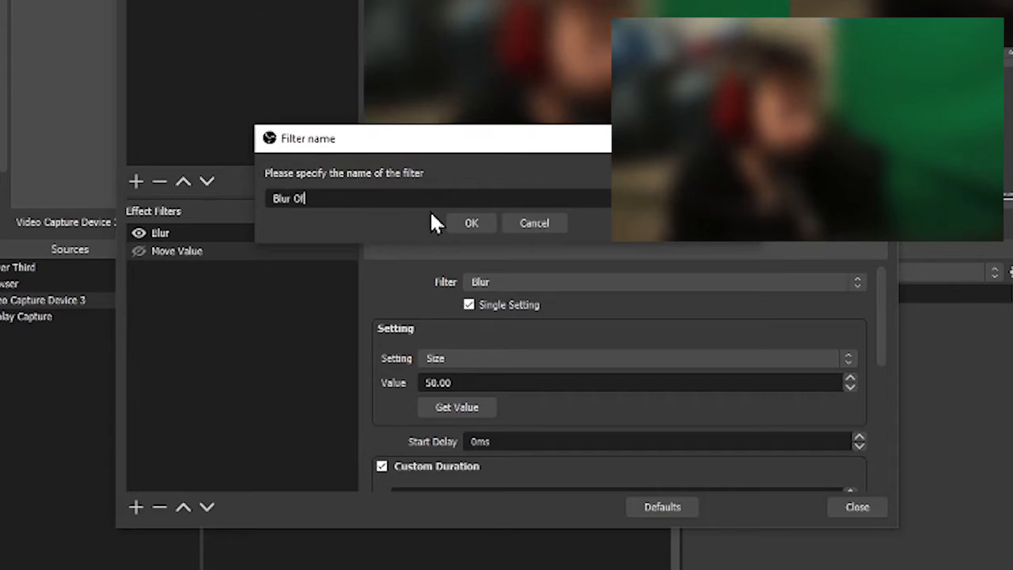
left_click(470, 224)
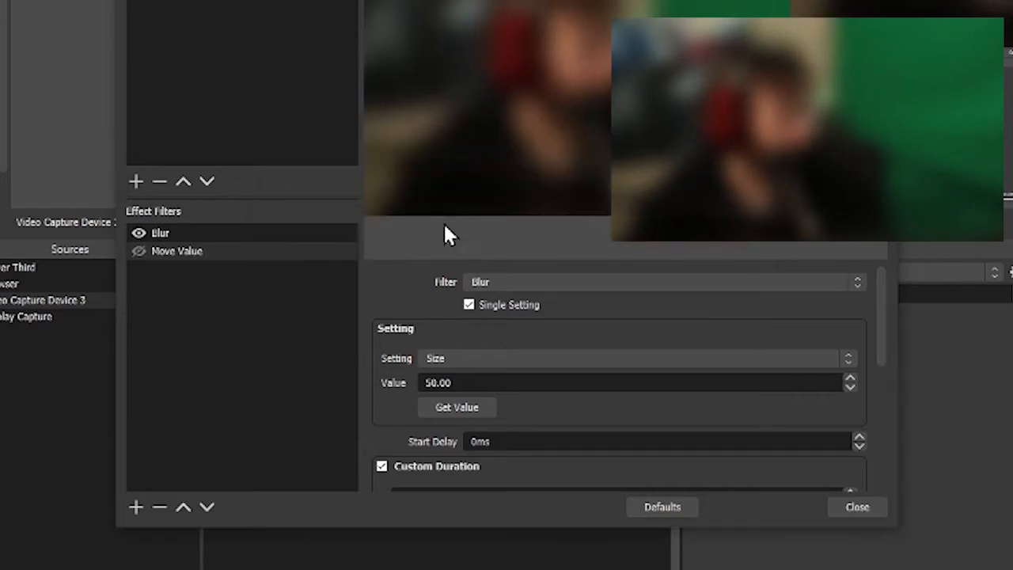
Rename the first Move Value filter as "Blur On"
right_click(227, 255)
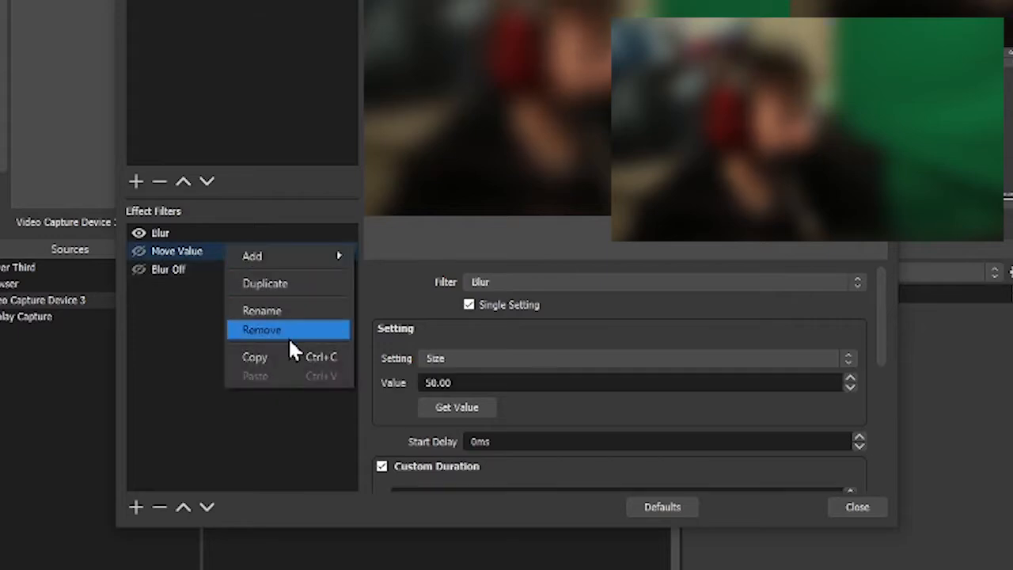
left_click(287, 314)
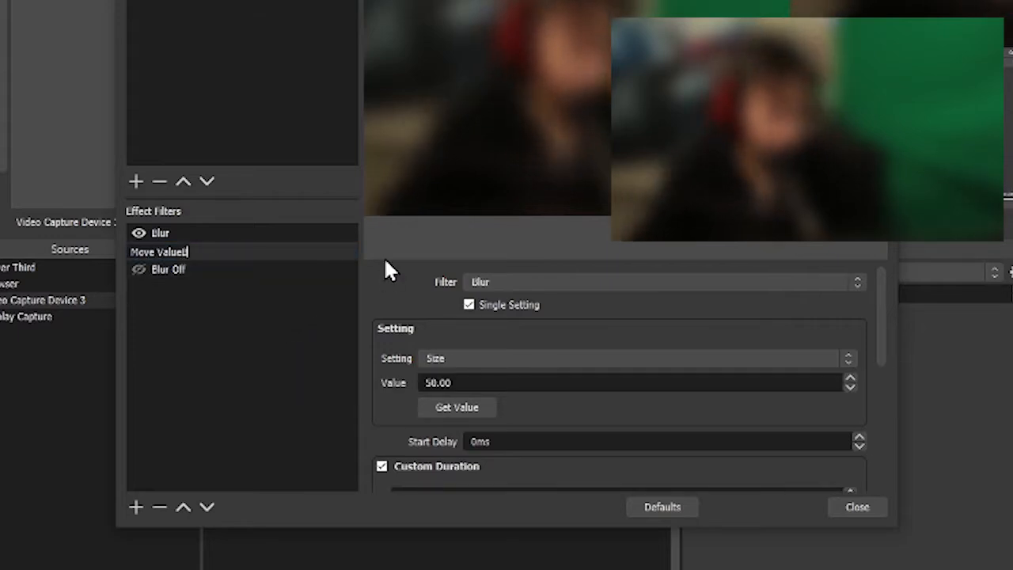
type("Blu")
key("ctrl+a")
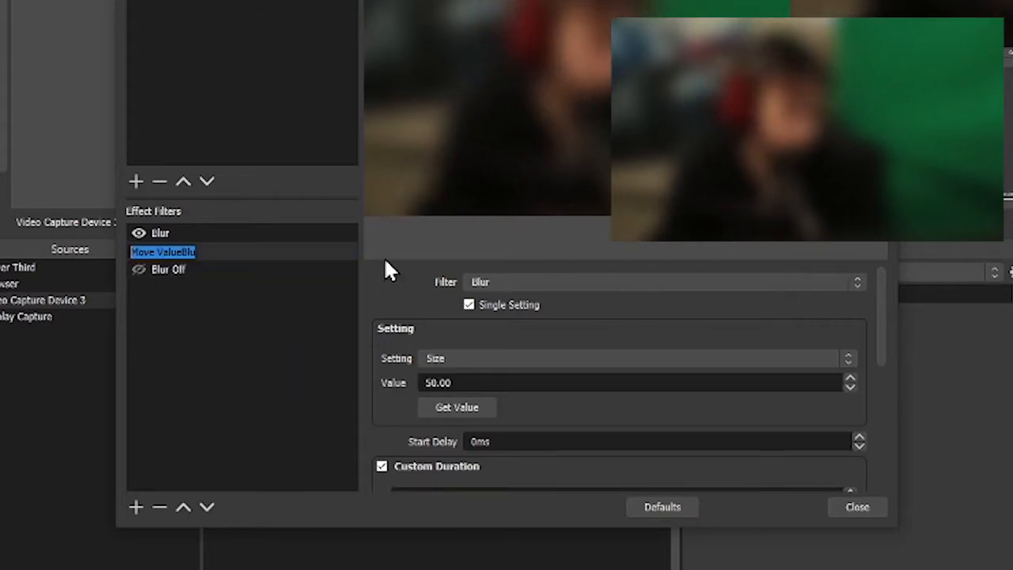
type("blul")
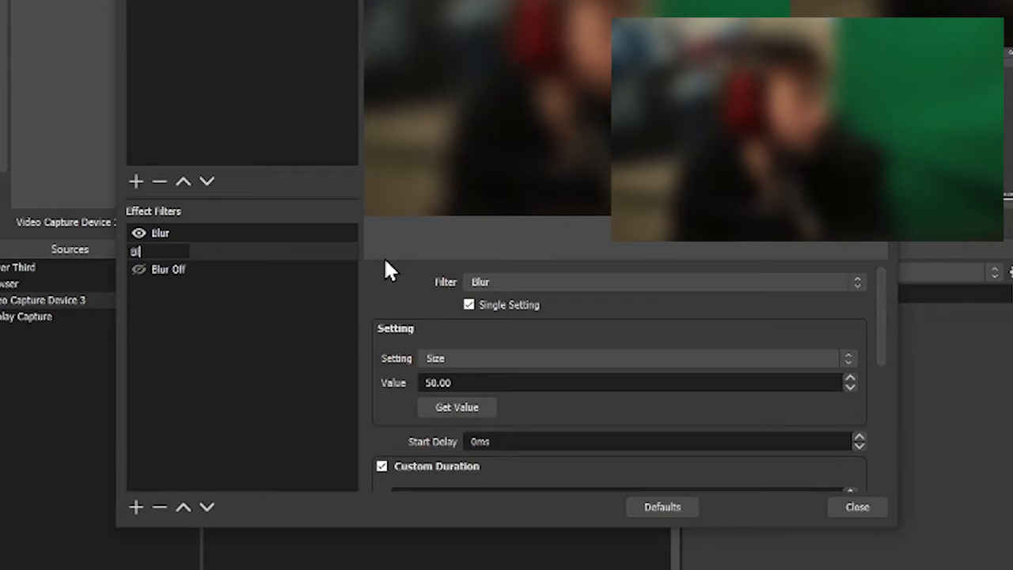
type("ur On")
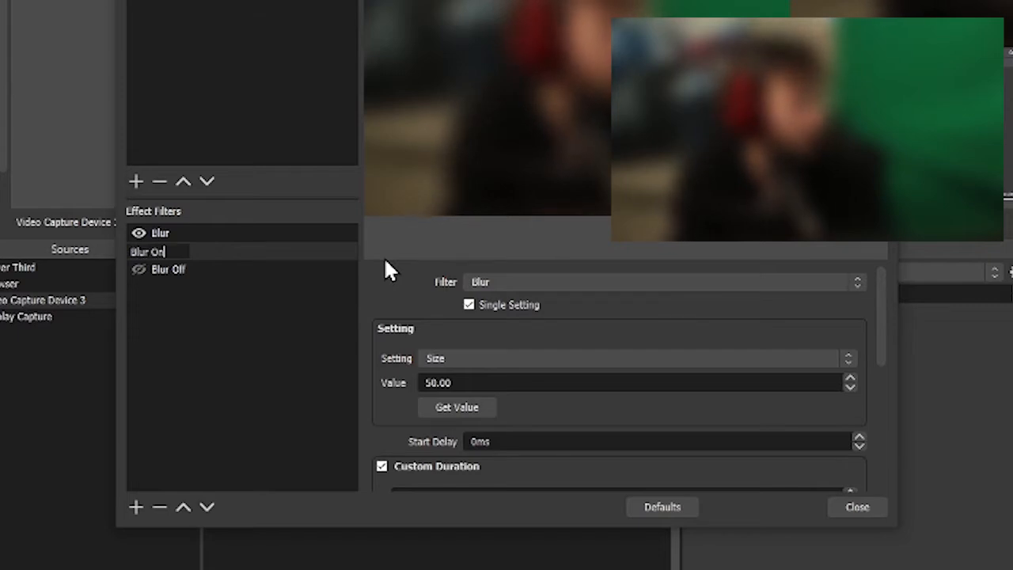
key("Return")
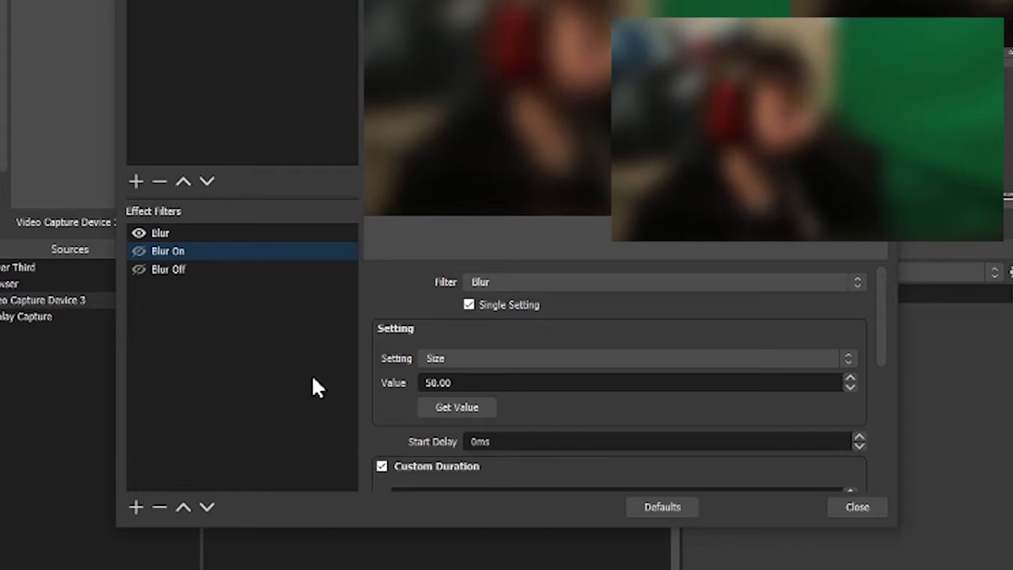
Point the Blur Off filter at the Blur filter's Size setting and set its value to 1
left_click(235, 269)
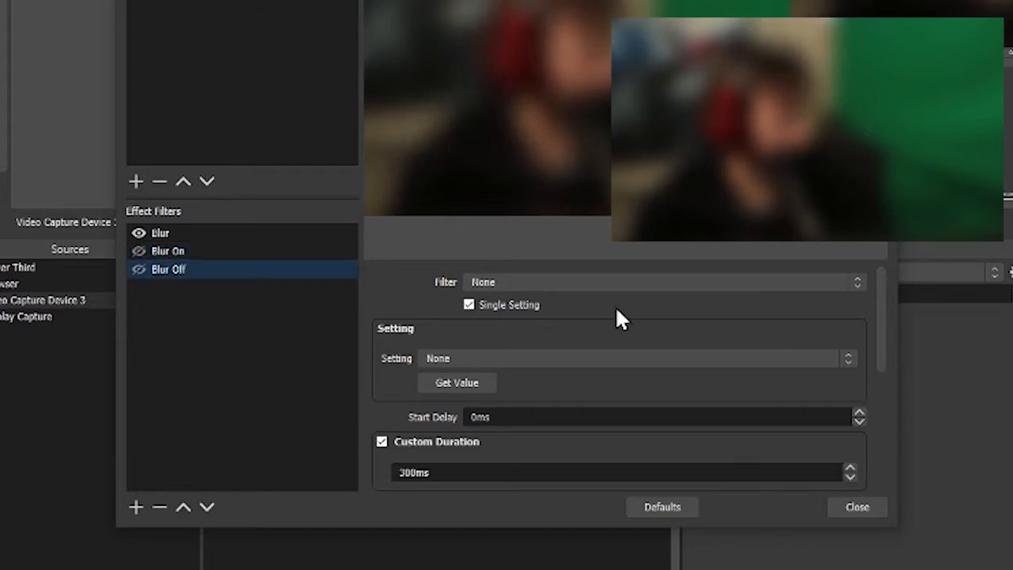
left_click(545, 284)
left_click(498, 311)
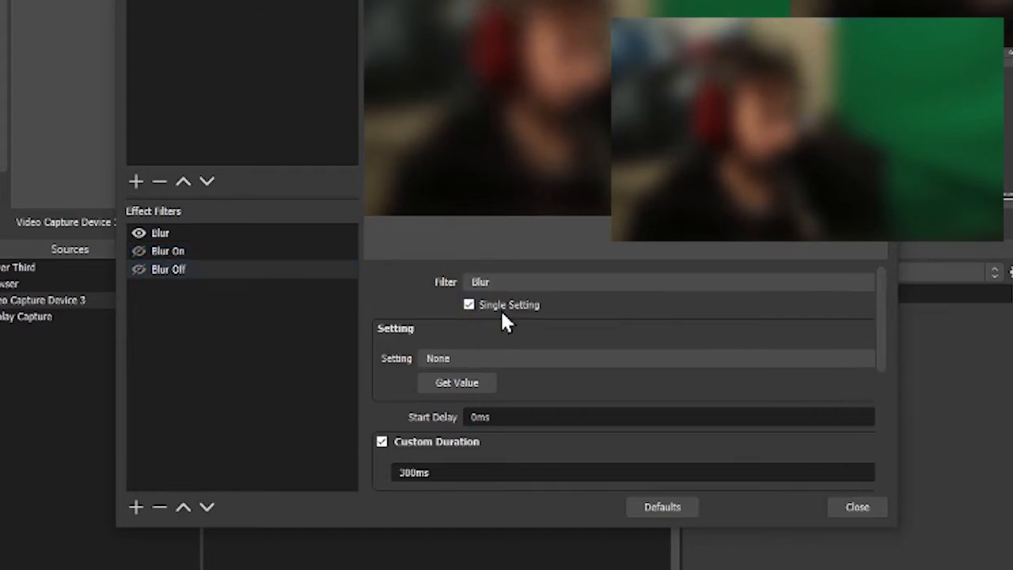
left_click(452, 358)
left_click(453, 387)
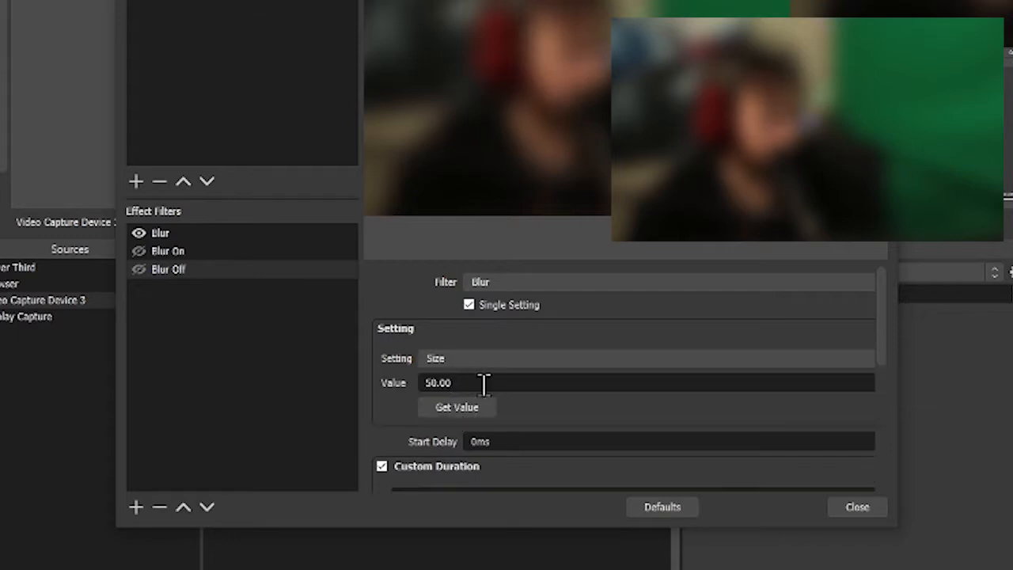
left_click_drag(452, 385, 248, 385)
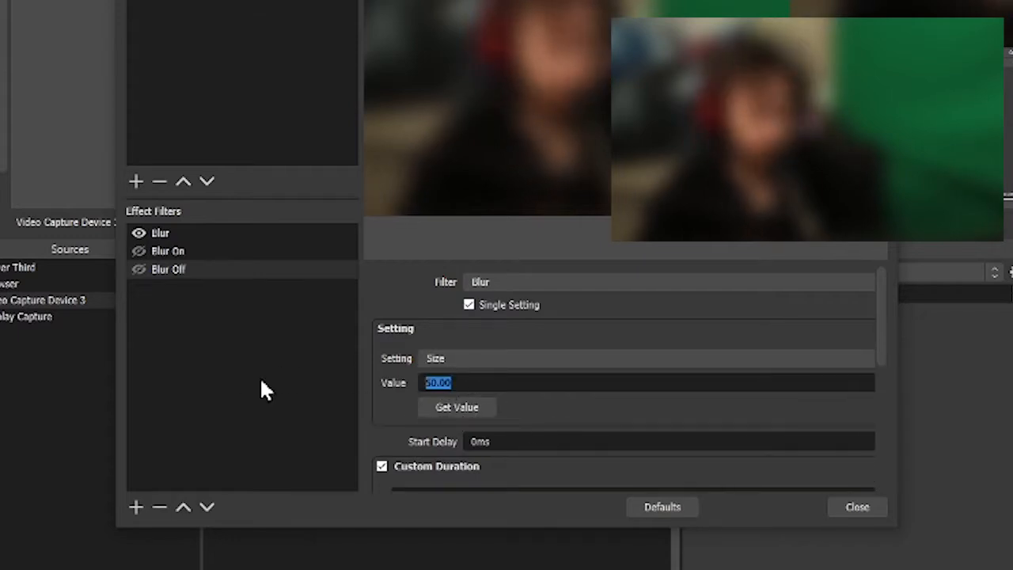
type("1")
Set the Blur Off filter's custom duration to 3000 ms
scroll(391, 418, "down", 5)
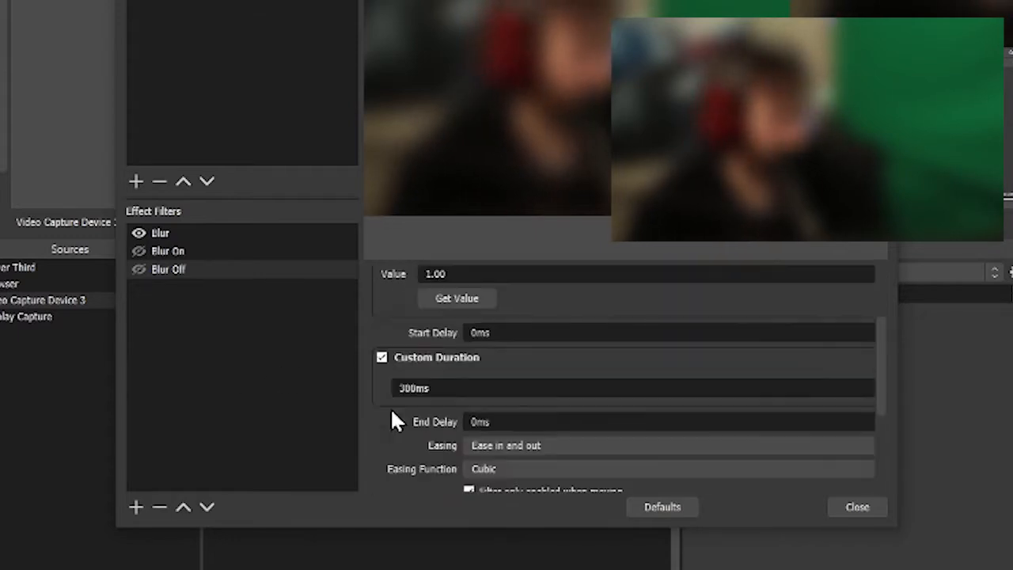
left_click(409, 279)
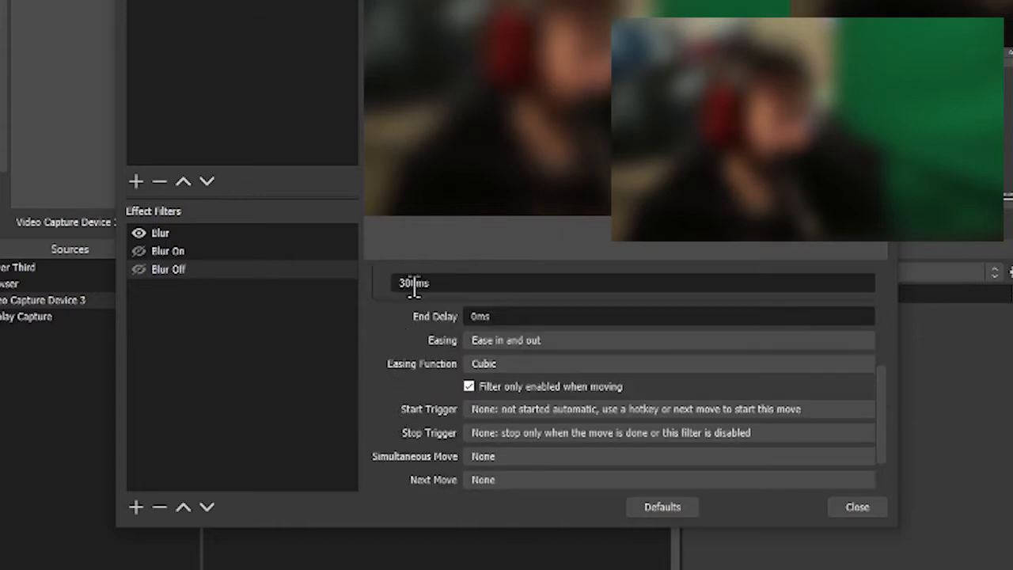
type("0")
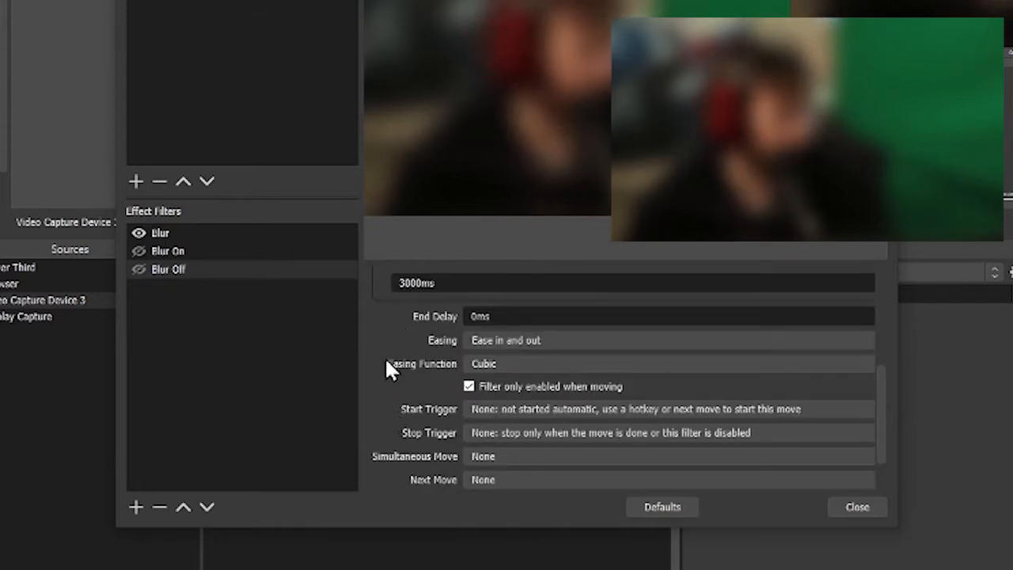
Set Blur Off's start trigger to Enable, when its eye icon is enabled, start the move to test it, and close the filters window
left_click(561, 409)
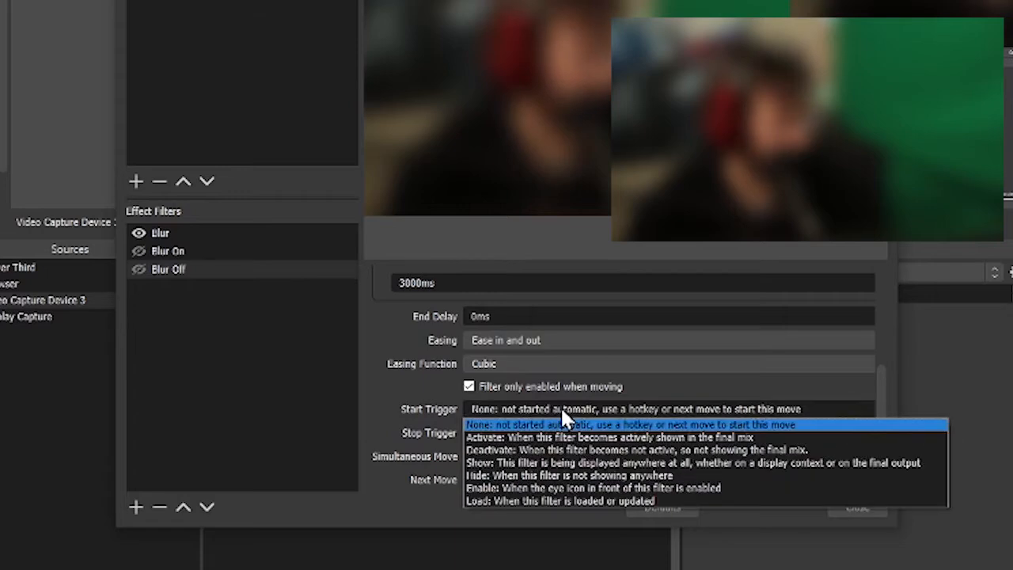
left_click(540, 486)
scroll(404, 425, "down", 2)
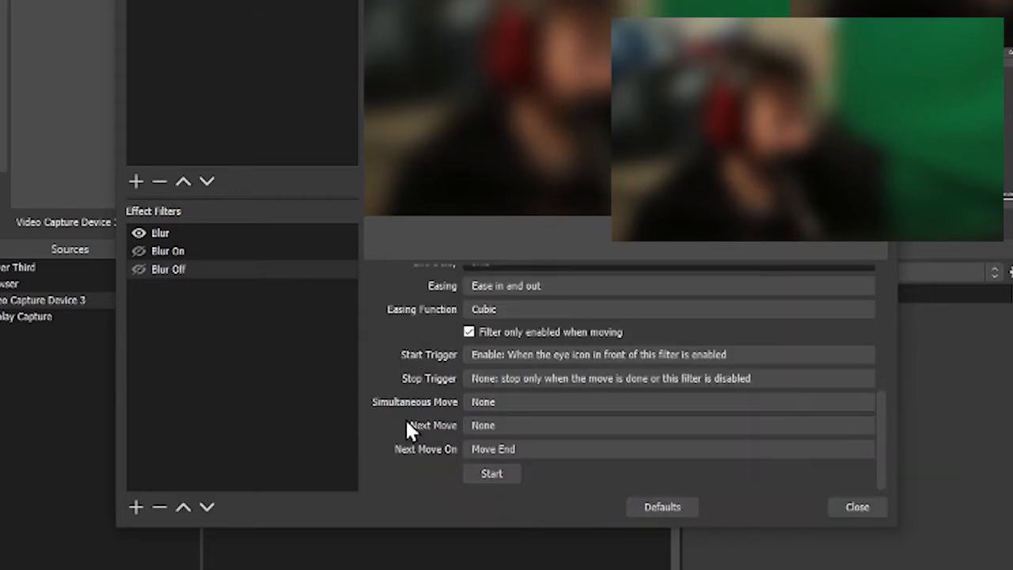
left_click(492, 475)
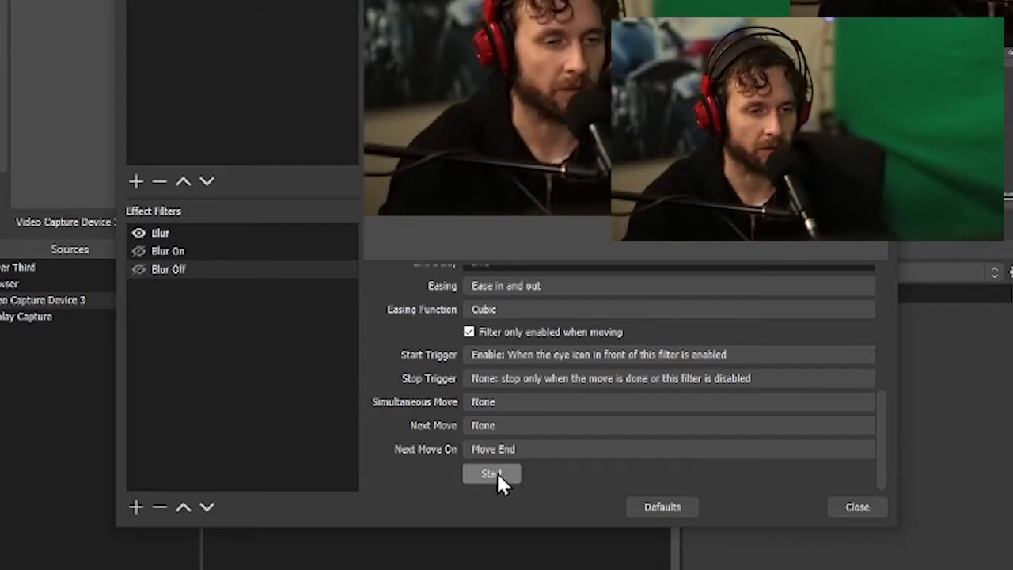
left_click(854, 513)
left_click(149, 465)
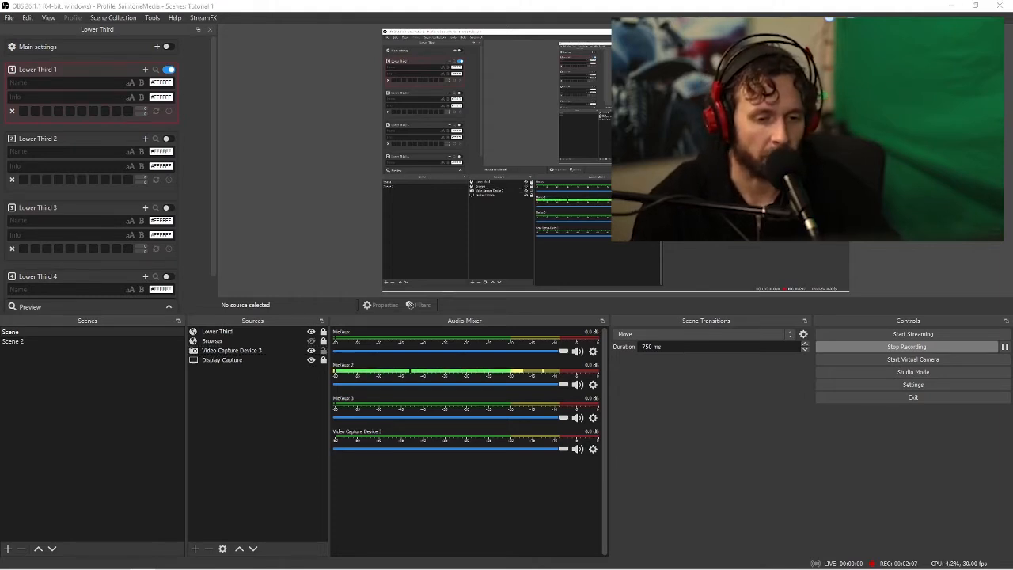
Switch to Stream Deck and delete the existing BLUR Multi Action Switch key
key("alt+Tab")
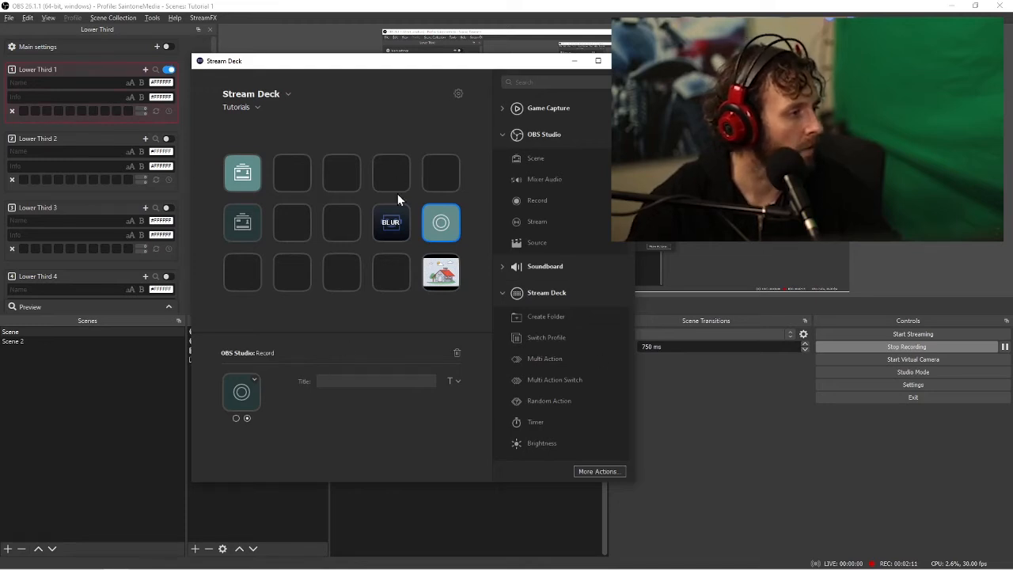
left_click(393, 225)
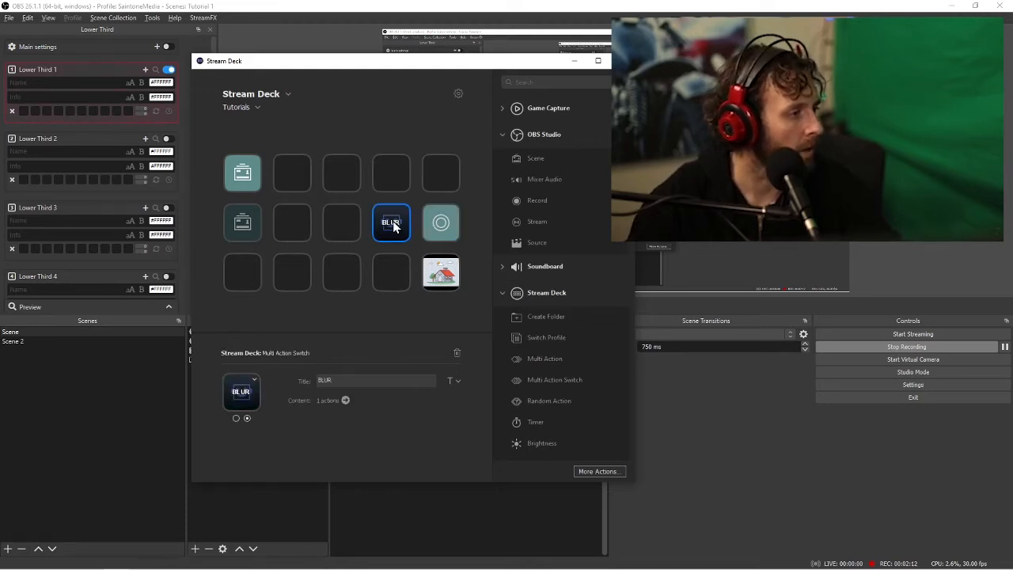
left_click(457, 353)
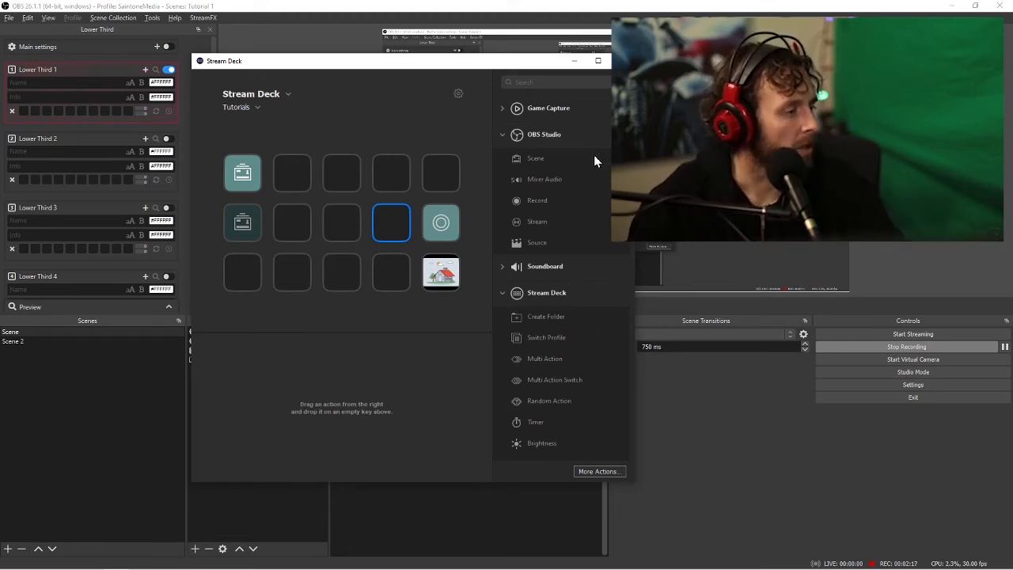
Look up the OBS Tools plugin by searching the additional Stream Deck actions for "obs tools", and close the search window
scroll(570, 277, "down", 5)
scroll(578, 295, "down", 10)
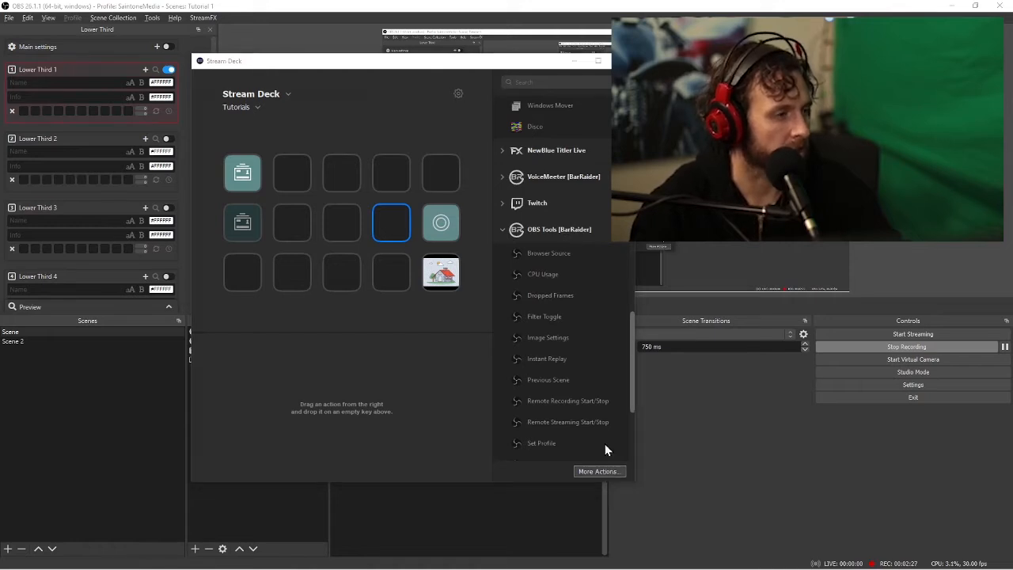
left_click(600, 471)
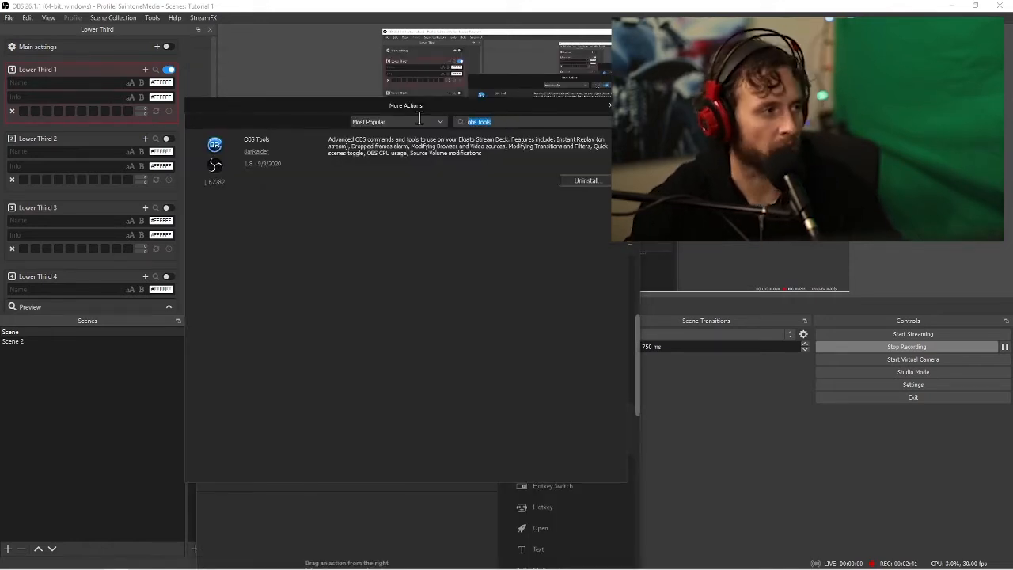
key("BackSpace")
key("BackSpace")
key("BackSpace")
key("BackSpace")
key("BackSpace")
key("BackSpace")
key("BackSpace")
type("s tools")
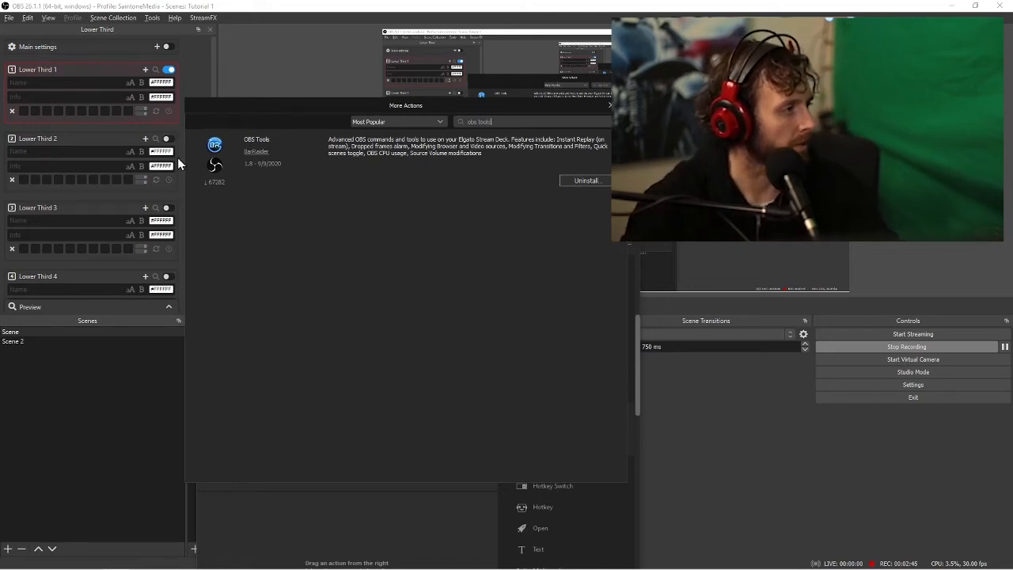
left_click(609, 105)
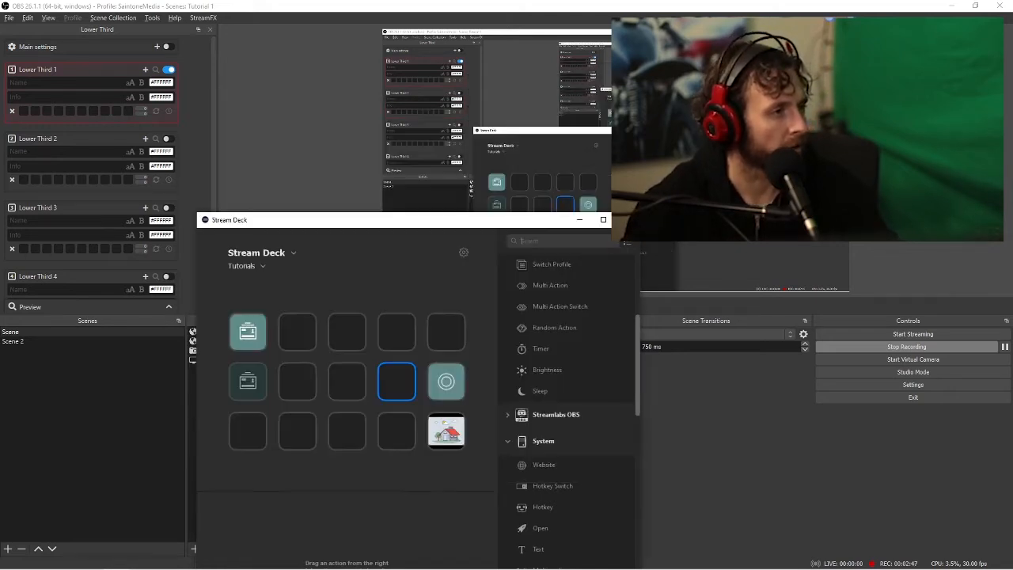
Reposition the Stream Deck window and examine the actions offered under OBS Tools [BarRaider]
left_click_drag(524, 223, 574, 71)
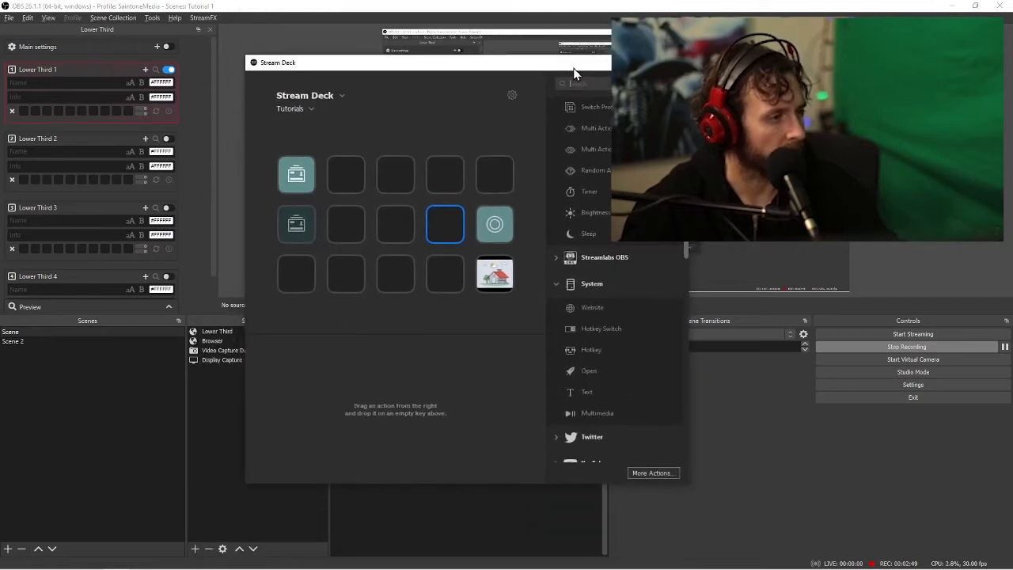
scroll(630, 304, "down", 10)
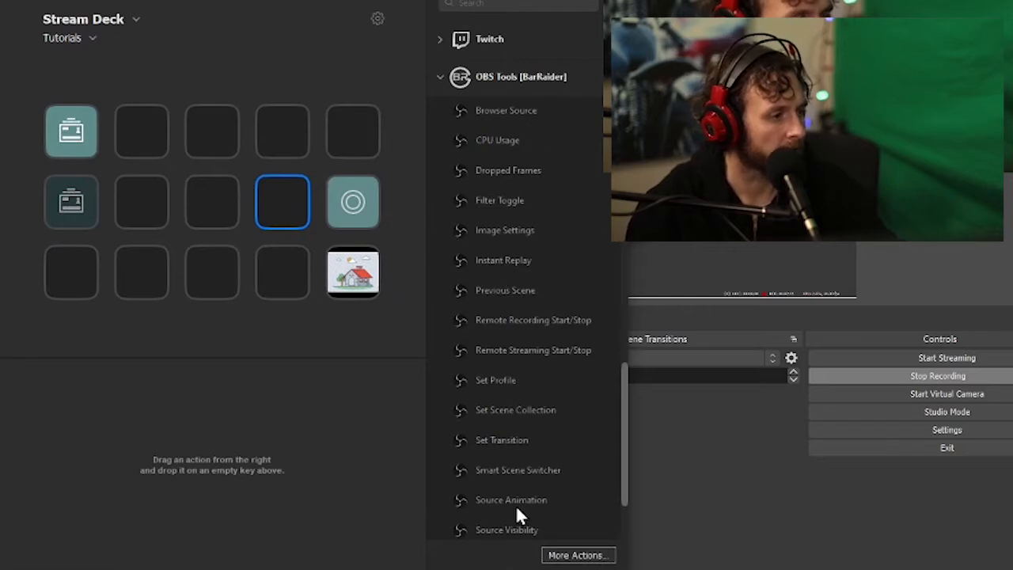
scroll(508, 396, "down", 3)
scroll(529, 419, "up", 6)
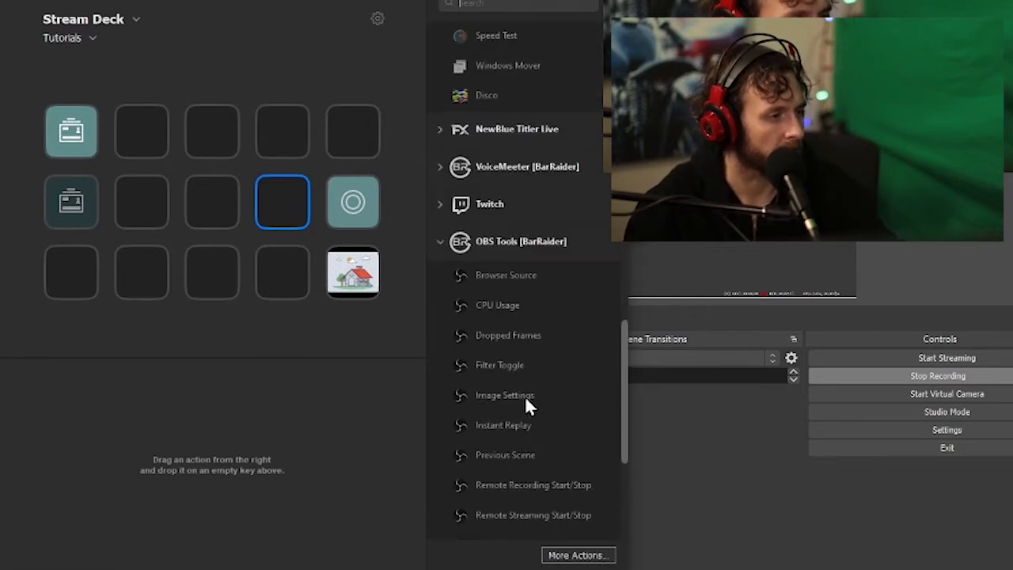
scroll(512, 334, "down", 6)
scroll(511, 366, "up", 8)
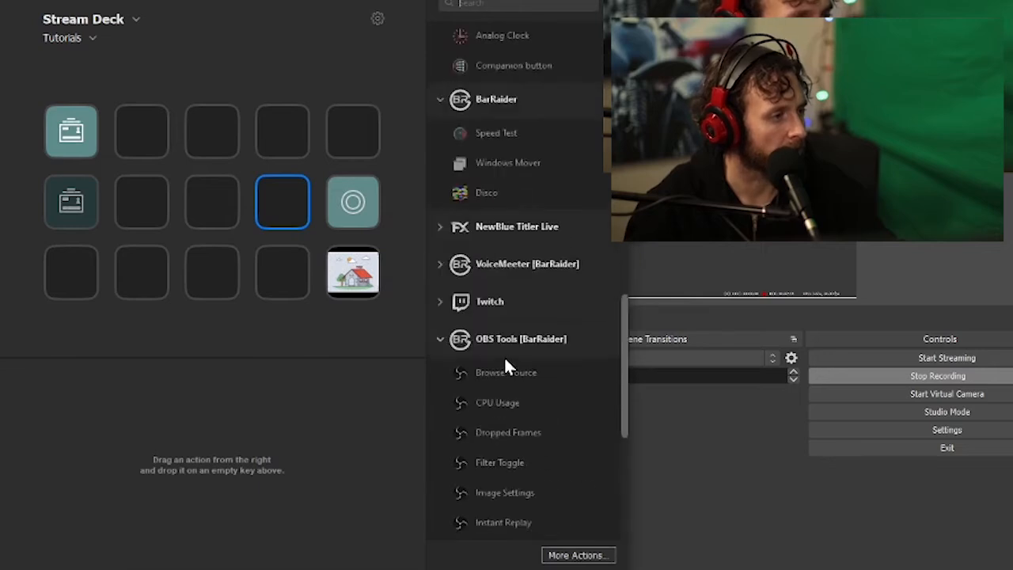
scroll(519, 420, "down", 6)
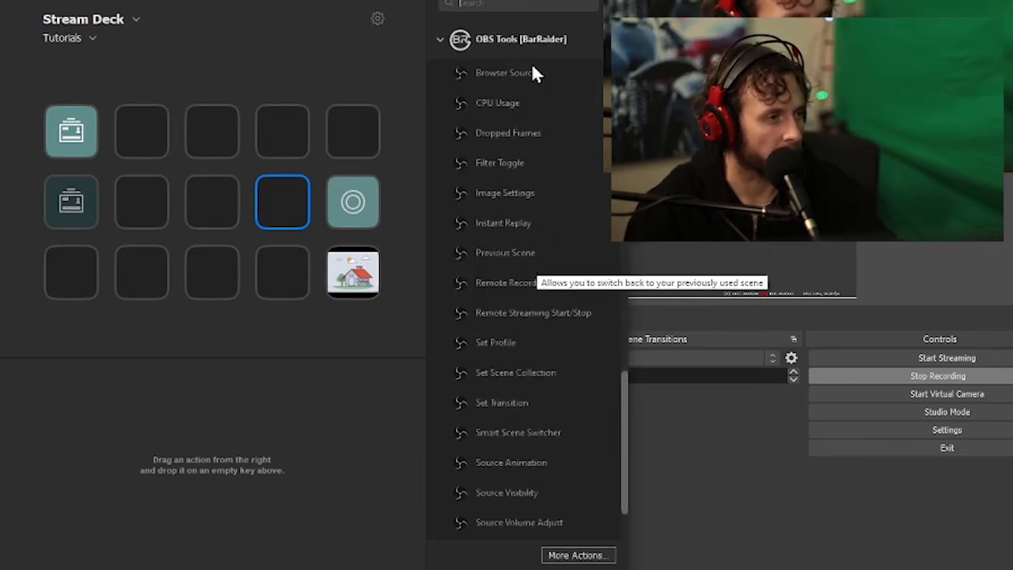
Add a Multi Action Switch to the emptied key in the fourth column of the middle row
scroll(565, 290, "up", 14)
scroll(531, 313, "up", 12)
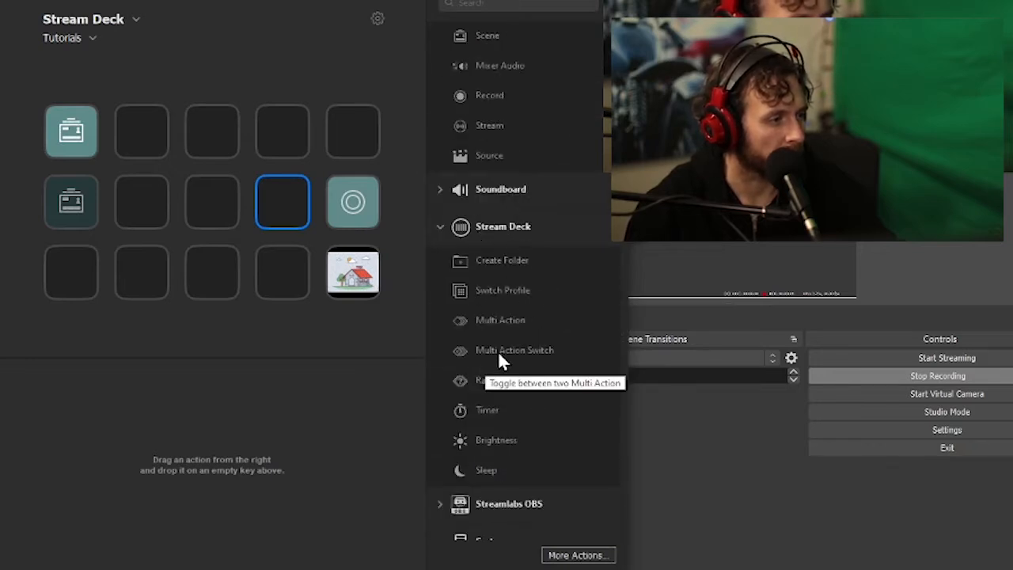
left_click_drag(499, 351, 290, 200)
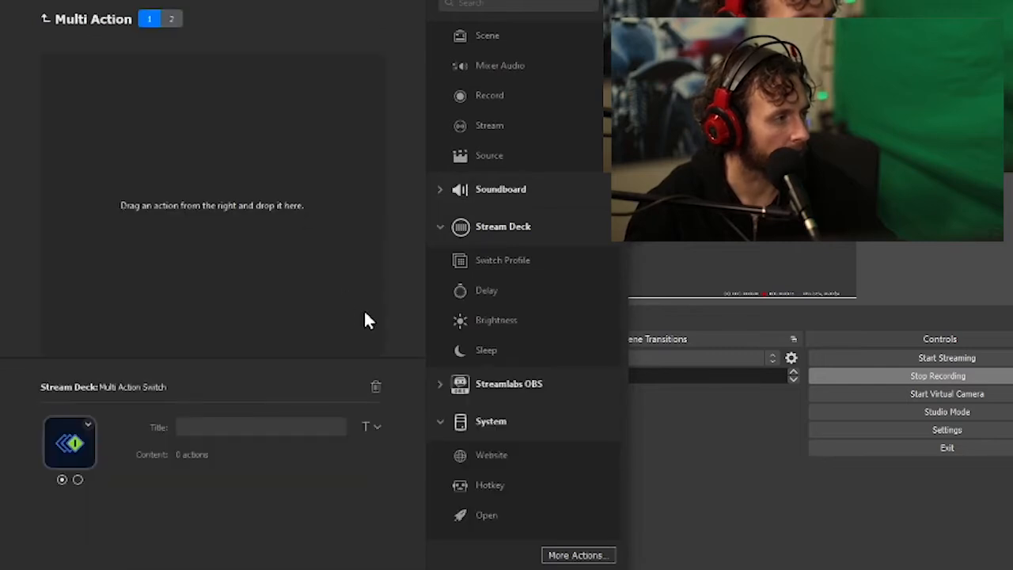
Add an OBS Tools Filter Toggle action to the switch's first multi action and title it "Blur On"
scroll(528, 415, "down", 12)
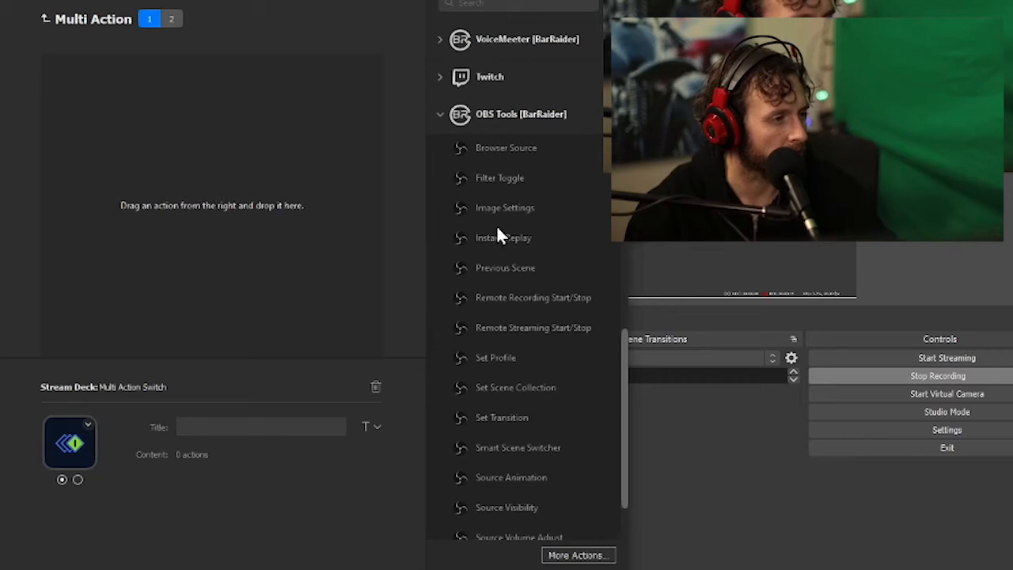
left_click_drag(465, 182, 191, 190)
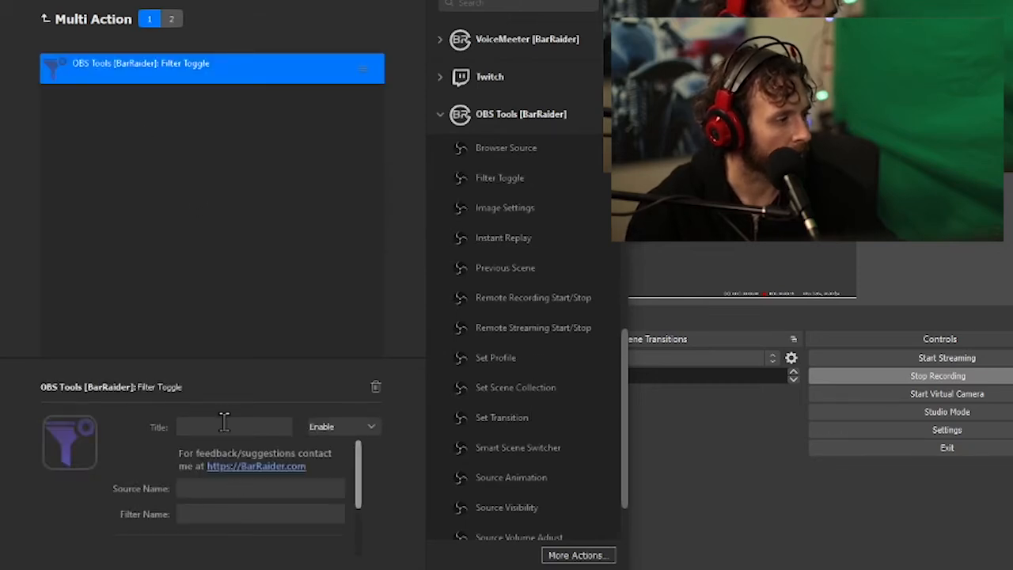
left_click(224, 425)
type("Blur ")
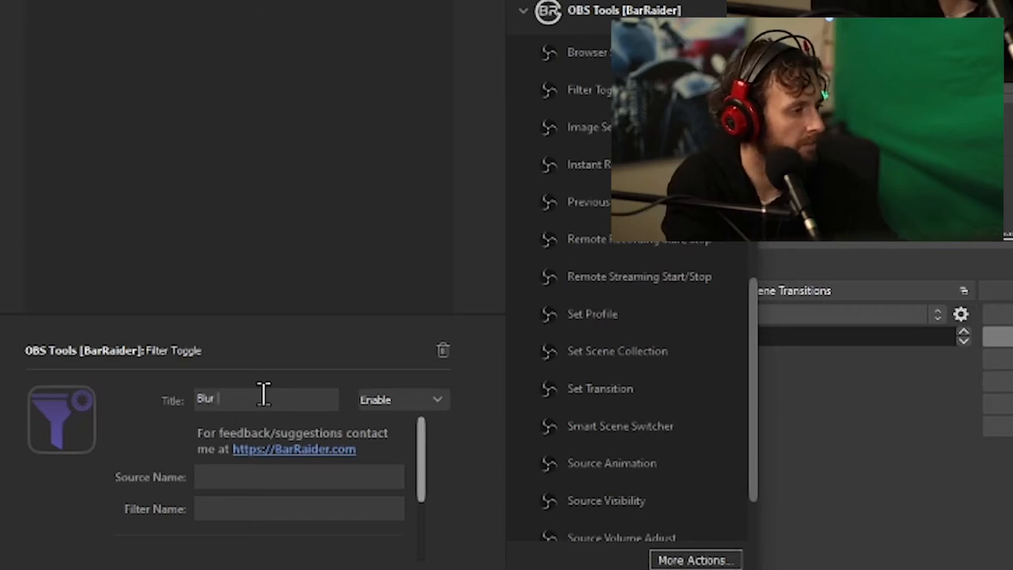
type("On")
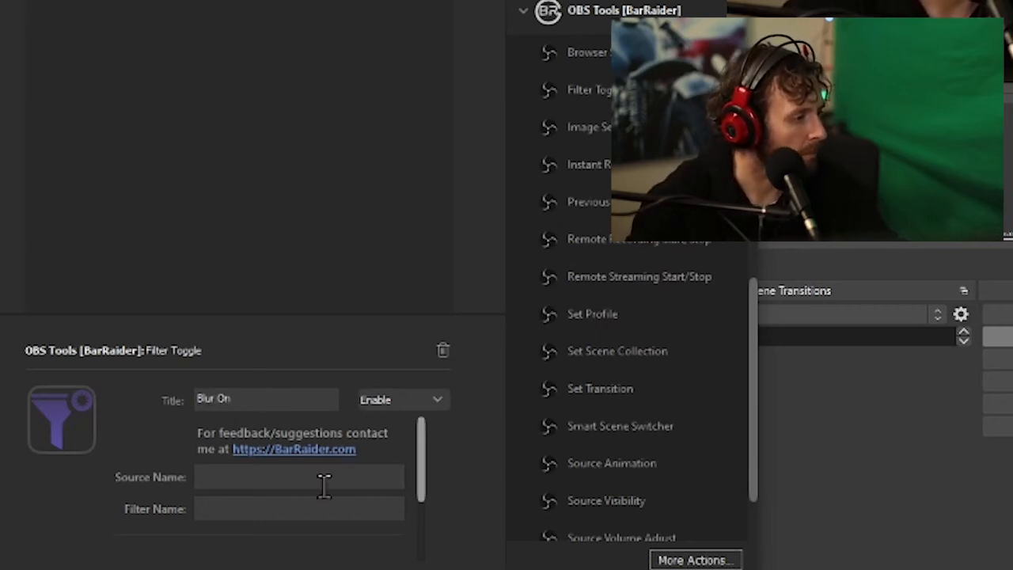
Point the Blur On filter toggle to the source "Video Capture Device 3" and the filter "Blur On", and return to the switch's settings
left_click(233, 477)
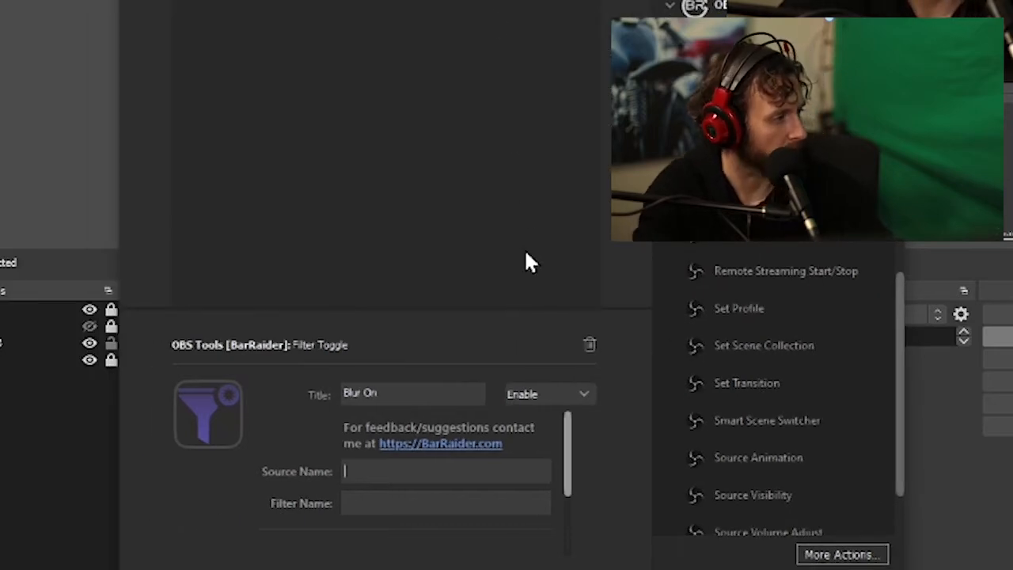
type("Vid")
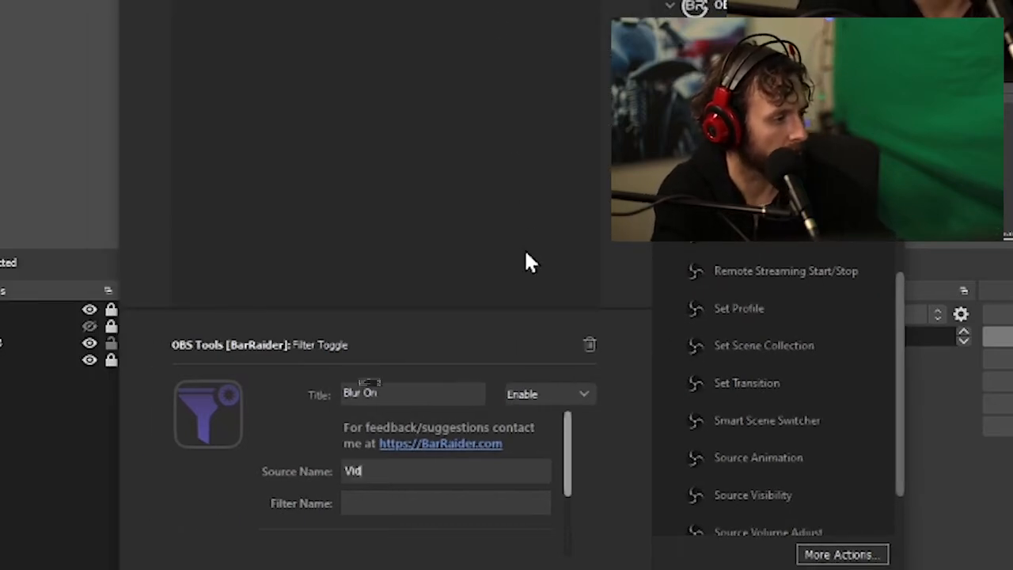
type("eo Ca")
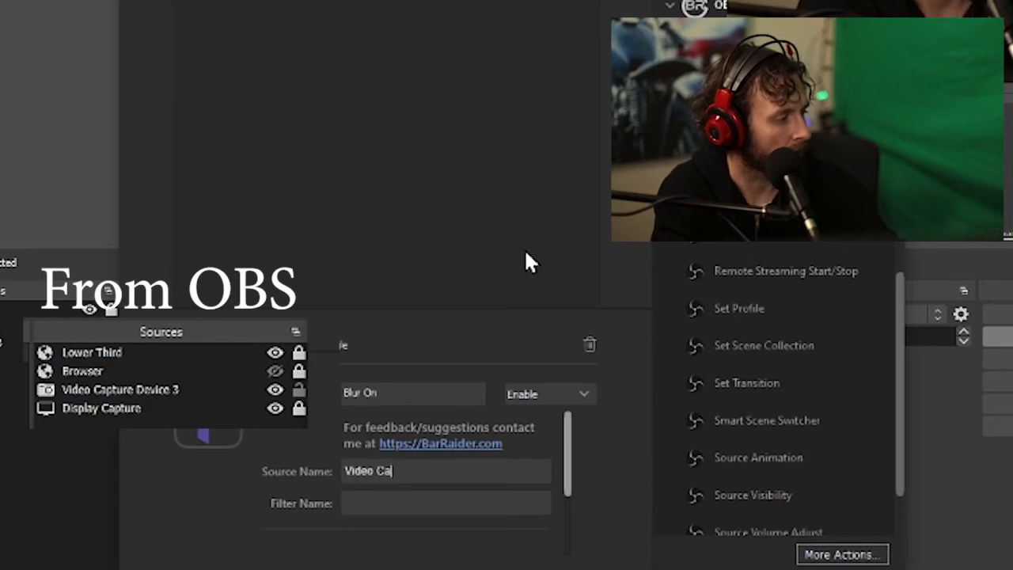
type("pture ")
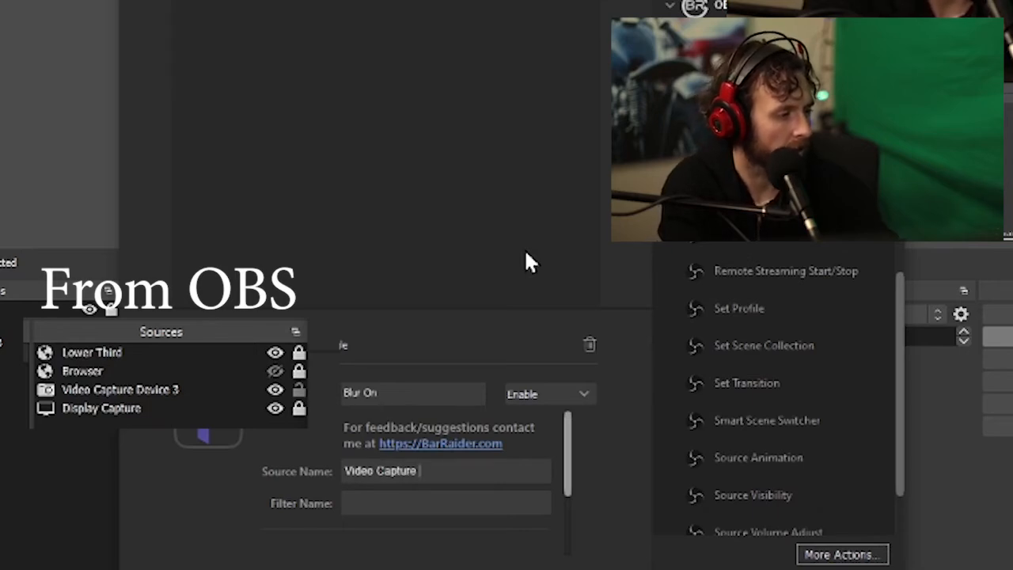
type("Device 3")
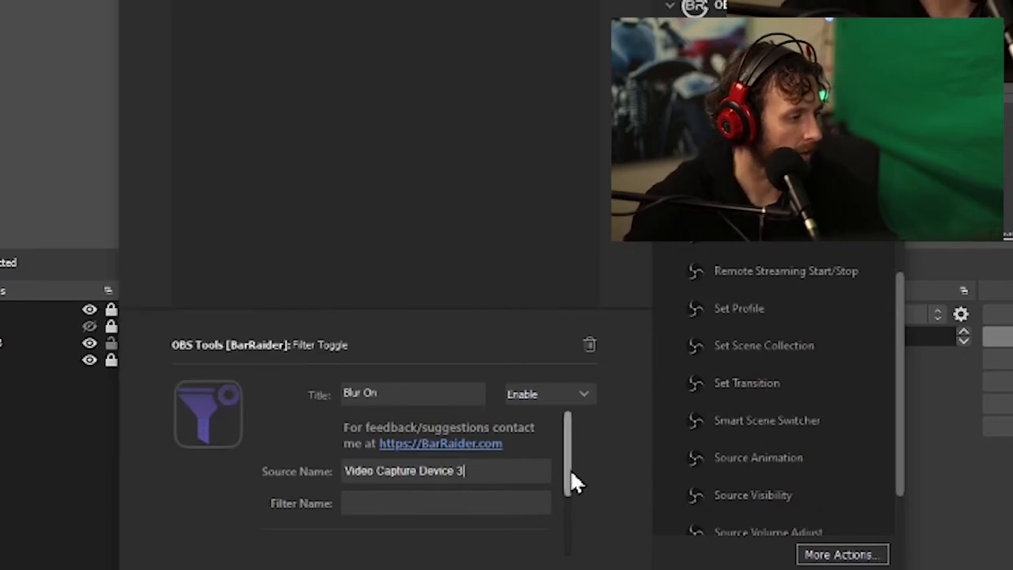
left_click(498, 501)
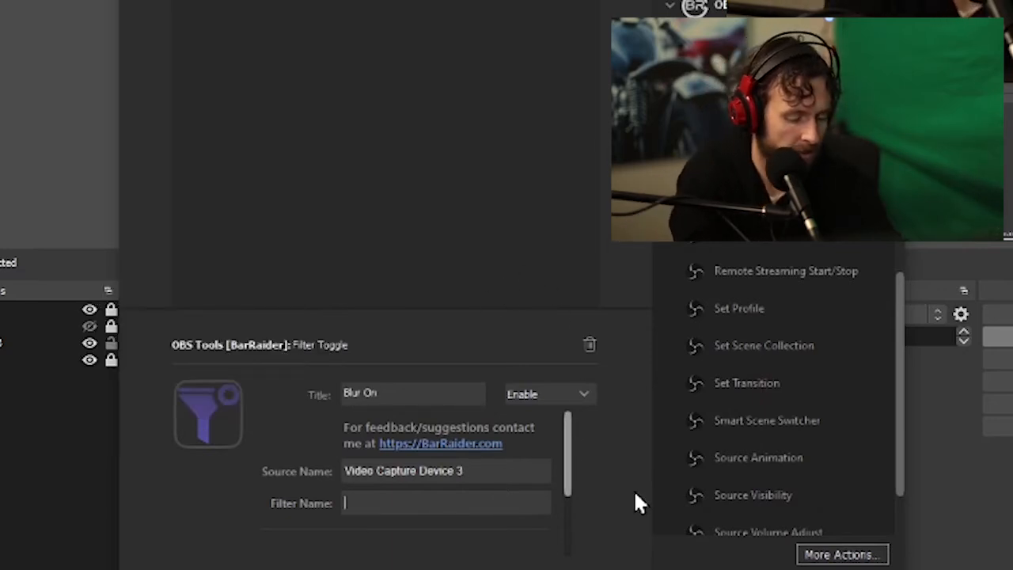
type("Blur On")
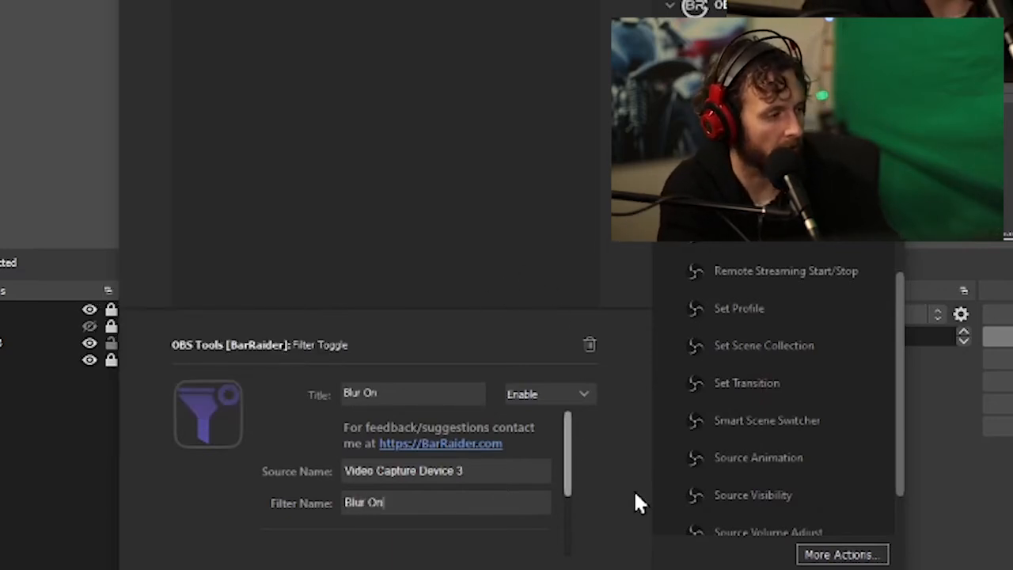
left_click_drag(567, 486, 562, 543)
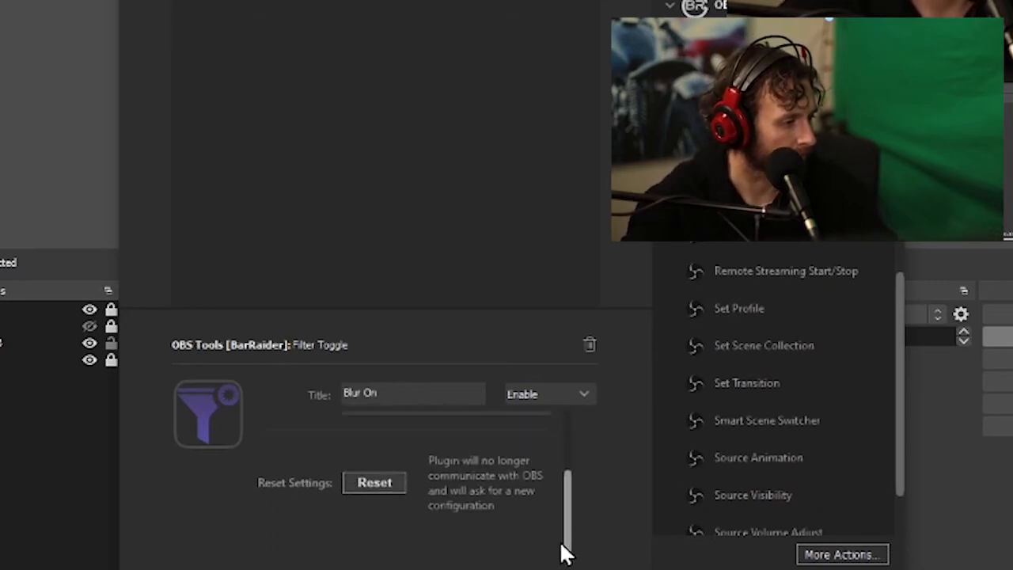
left_click(477, 157)
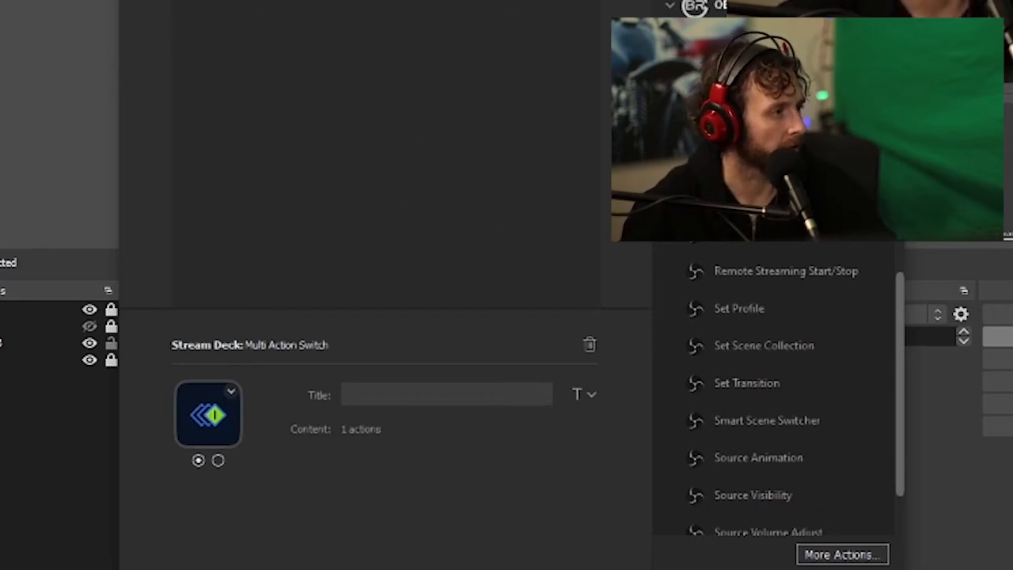
Add an OBS Tools Filter Toggle action to the switch's second multi action and title it "Blur Off"
left_click(218, 461)
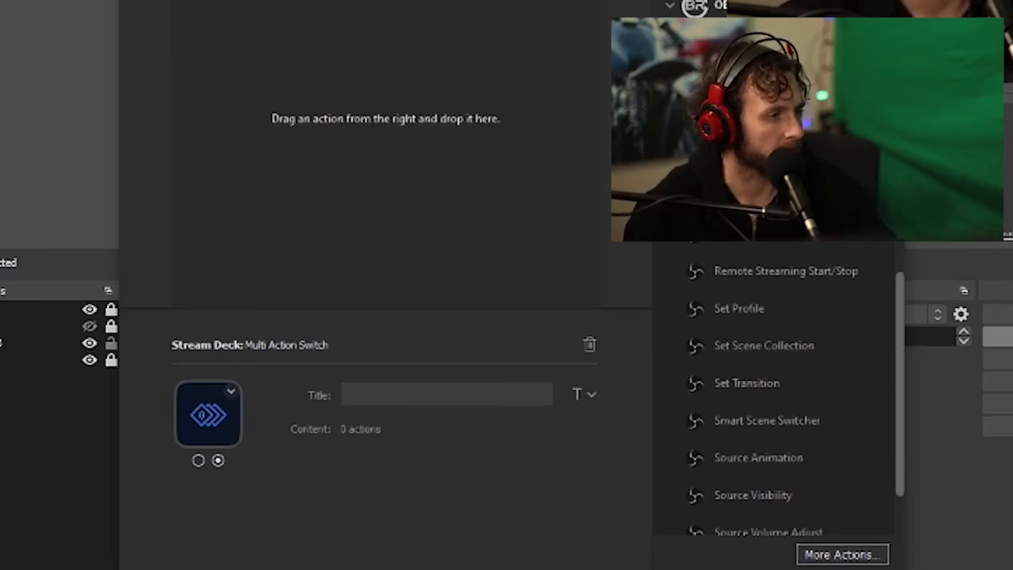
left_click_drag(752, 198, 365, 89)
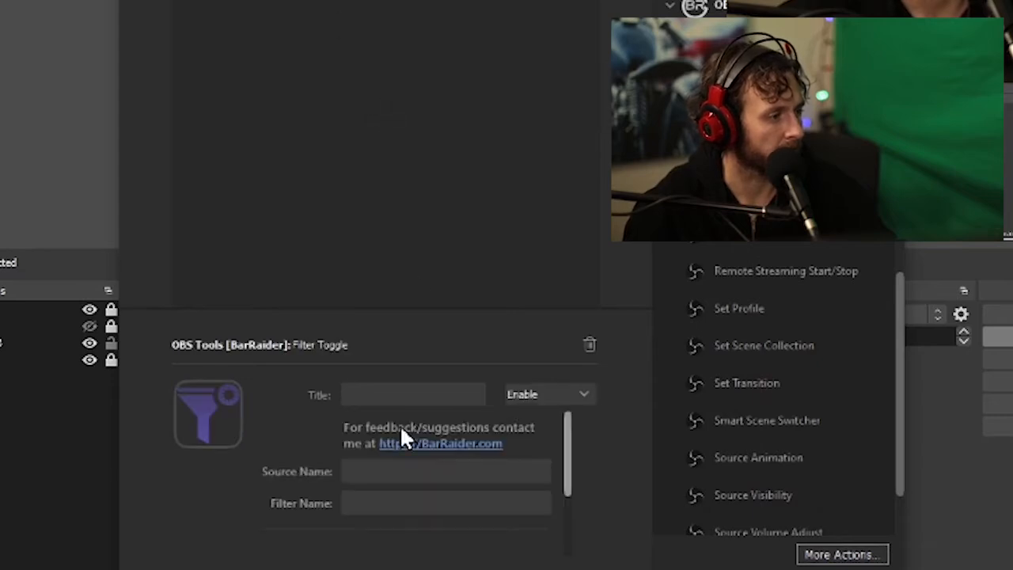
left_click(422, 390)
type("Blur")
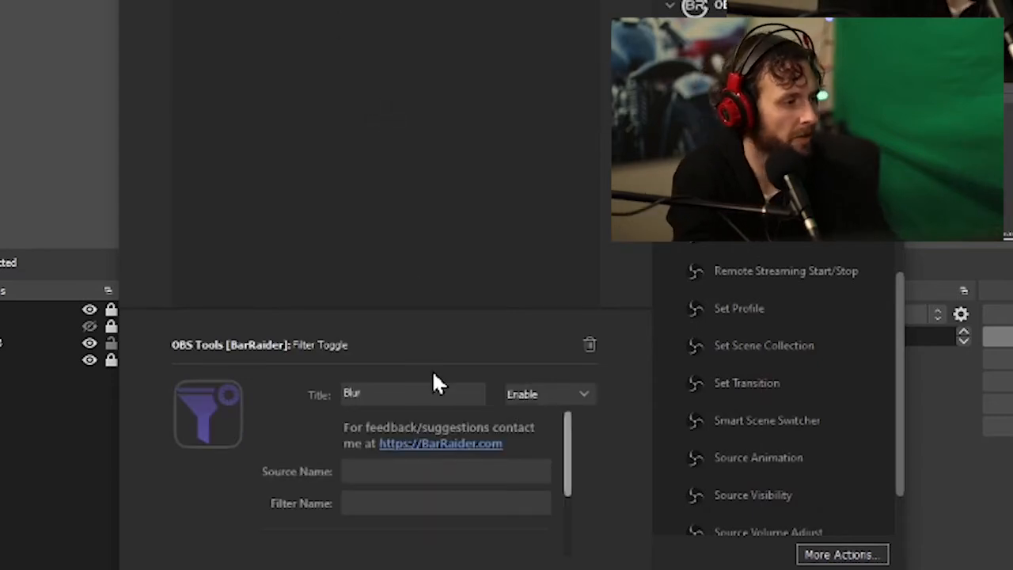
type(" Off")
Set the Blur Off toggle's source name to "Video Capture Device 3" and its filter name to "Blur Off"
left_click(431, 473)
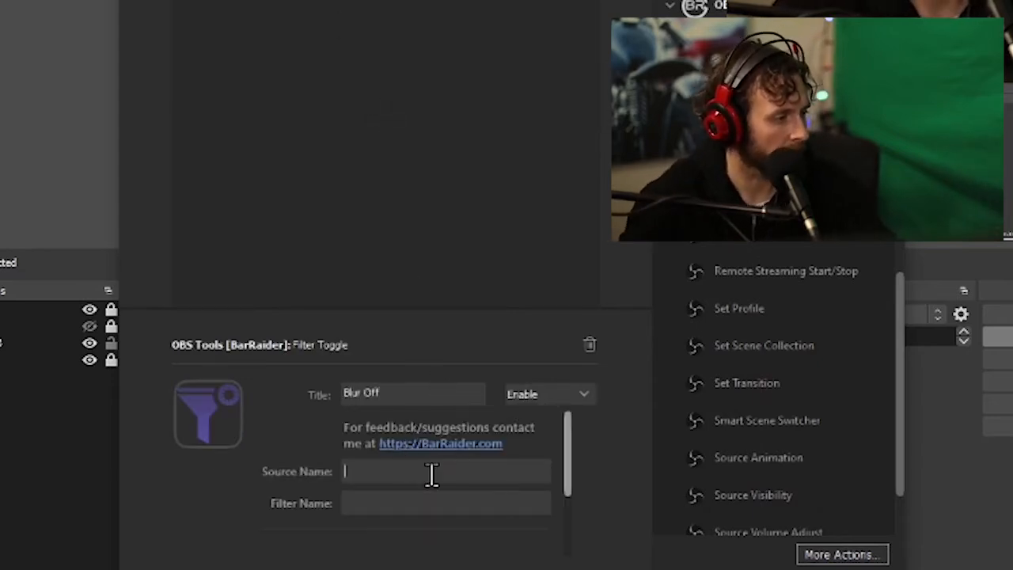
type("Video")
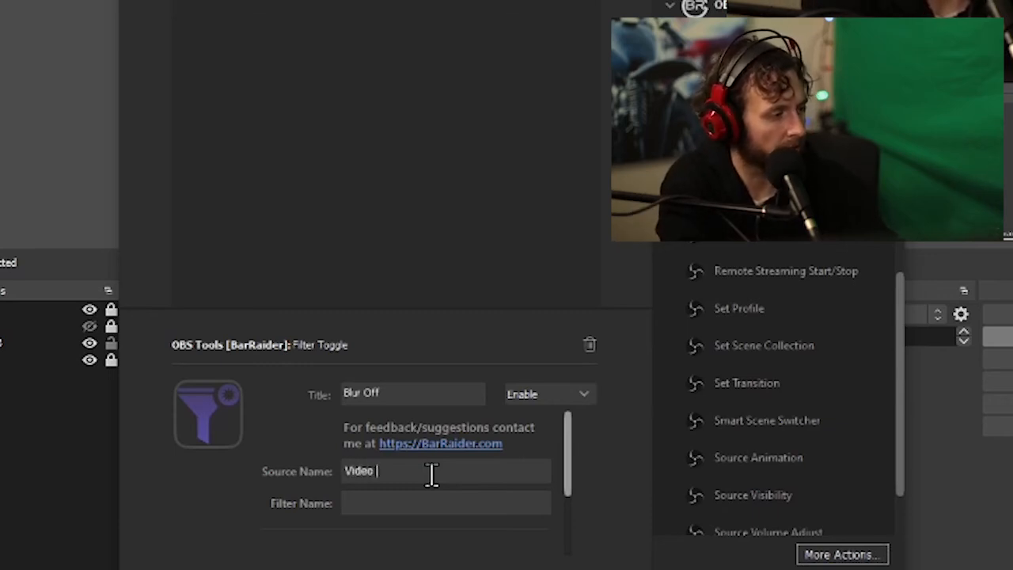
type(" Cput")
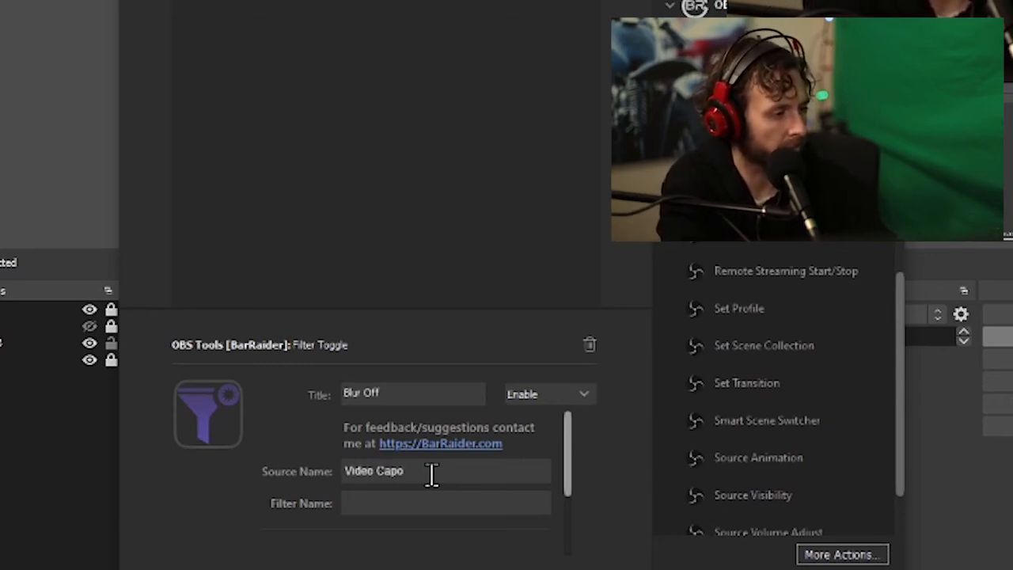
type("ure Devi")
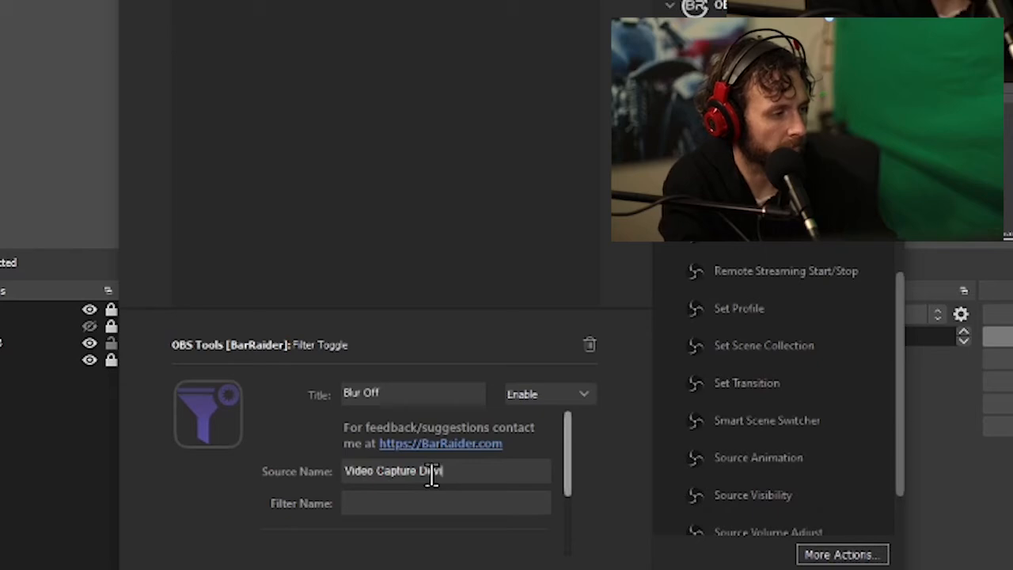
type("ce 3")
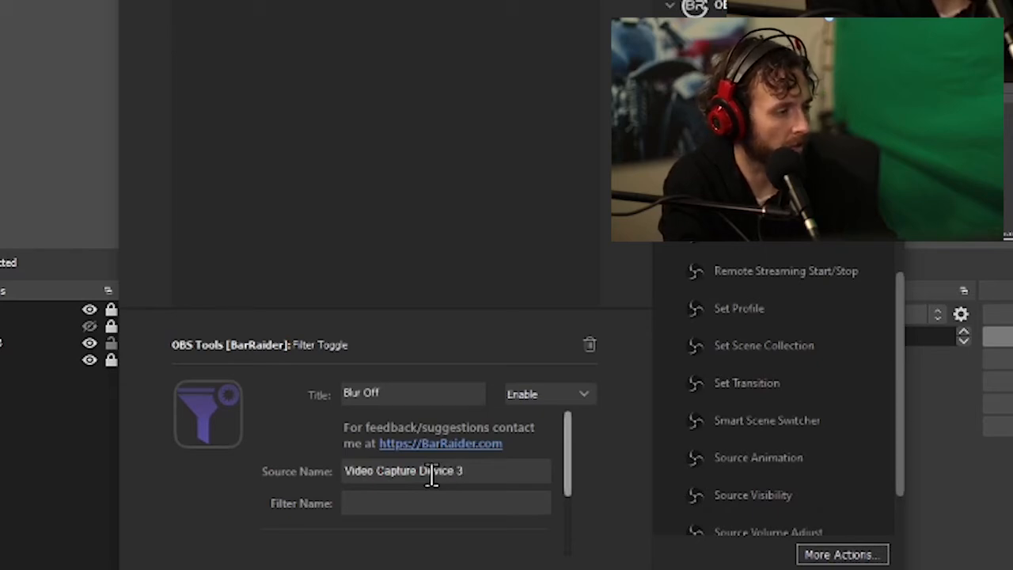
type("Blur ")
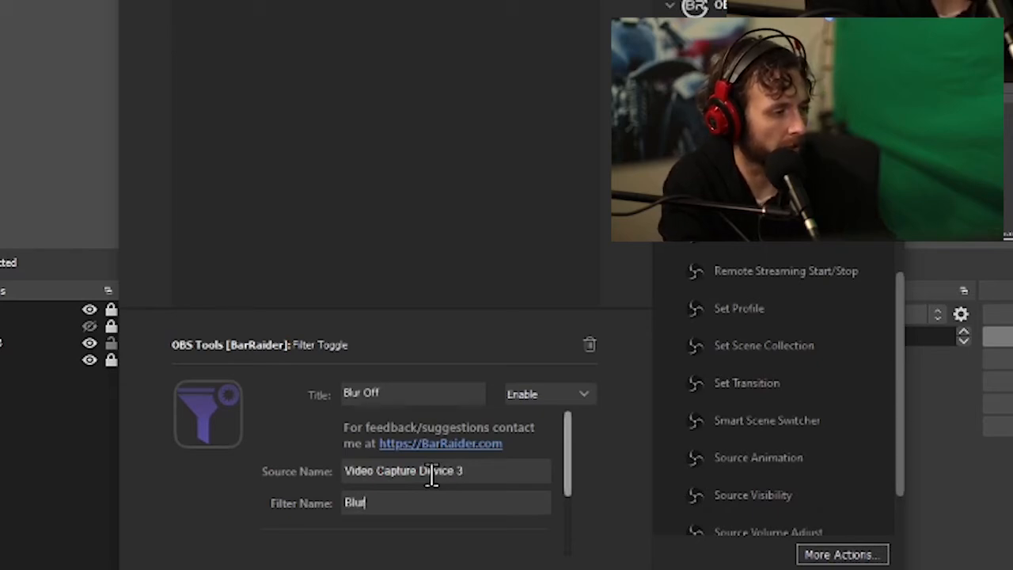
type("Off")
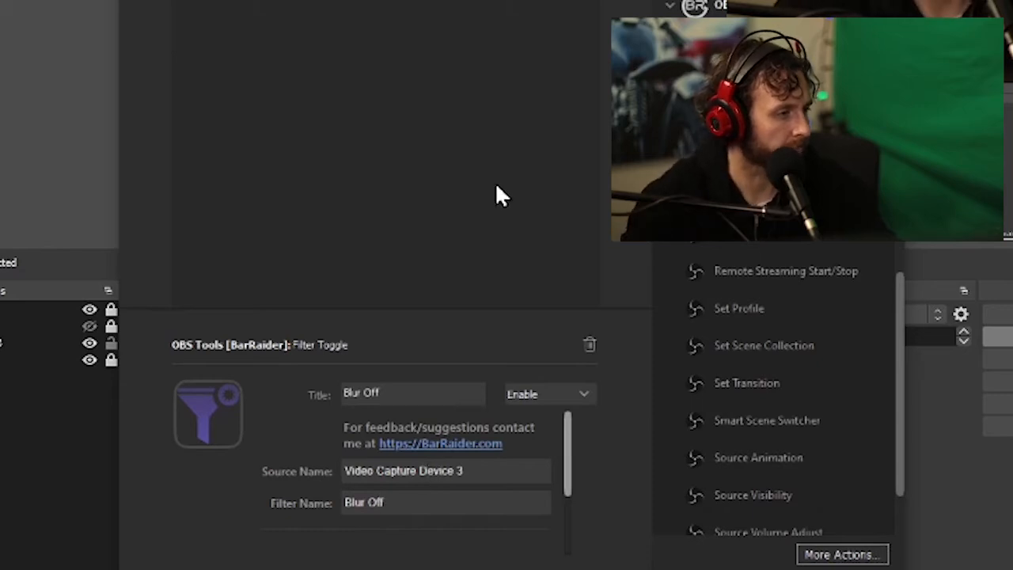
left_click(495, 184)
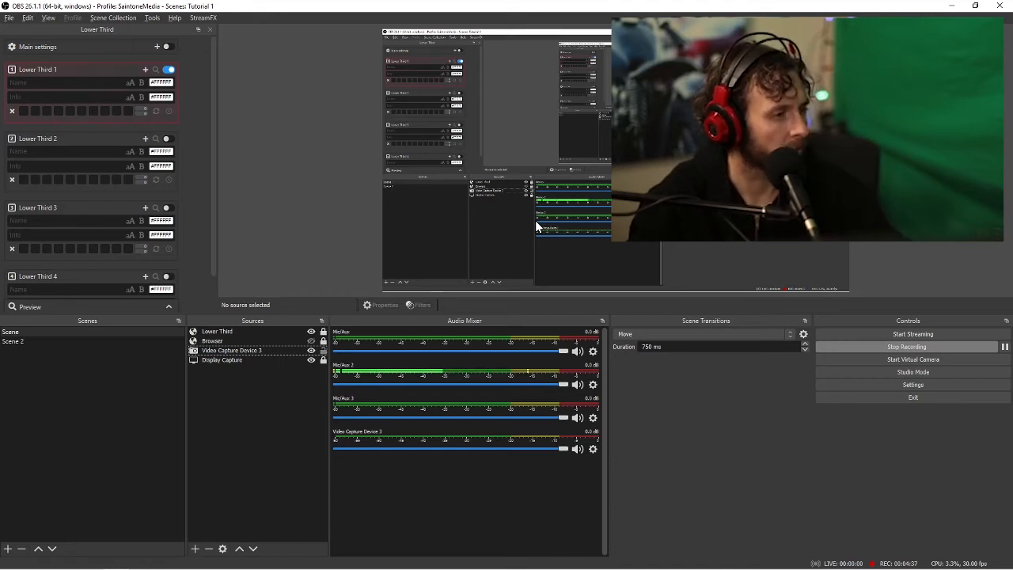
Switch to the Stream Deck window and load the Tutorials profile
key("alt+Tab")
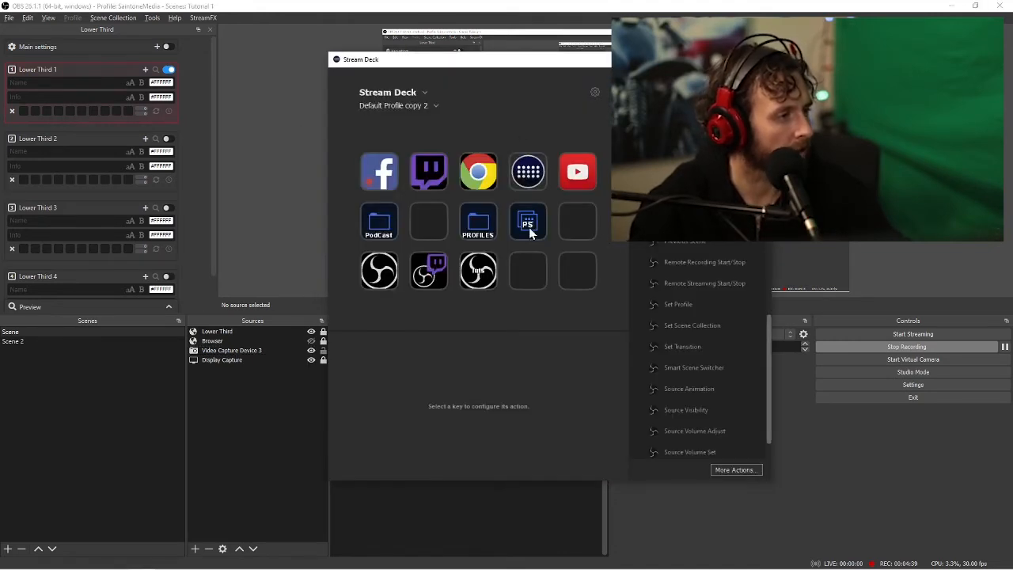
left_click(492, 274)
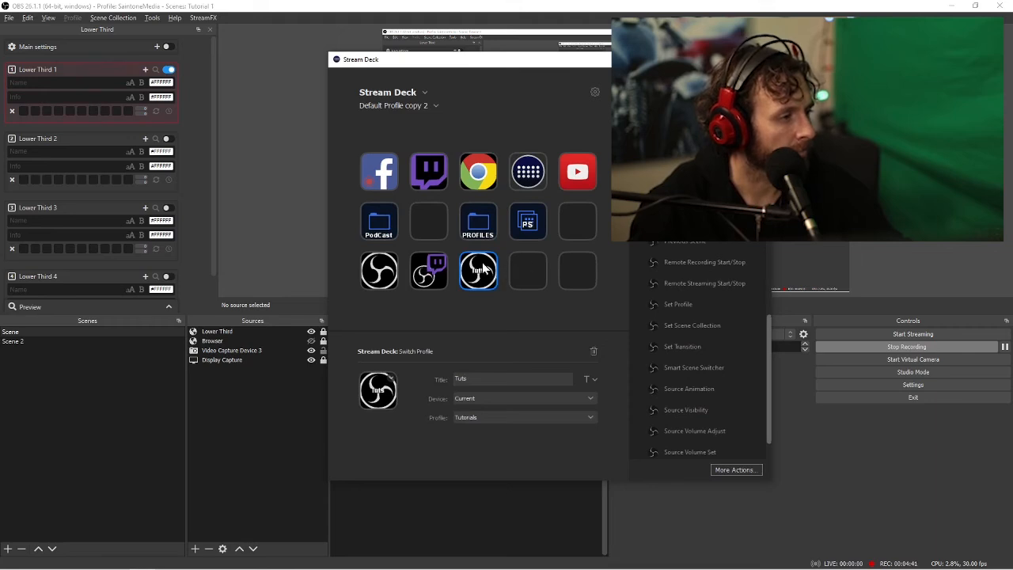
left_click(395, 108)
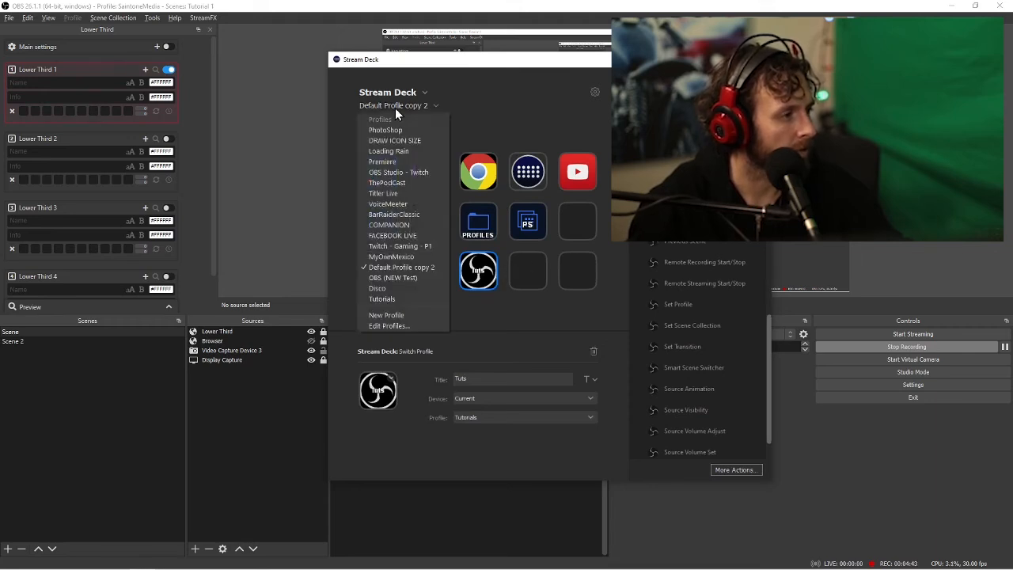
left_click(398, 298)
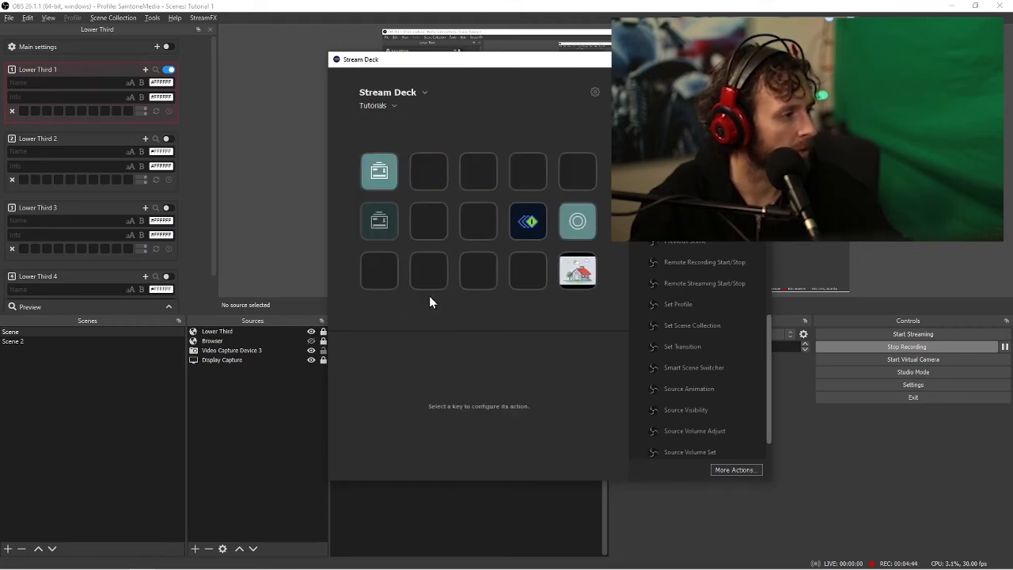
Set the Multi Action Switch key's icon from the image file "streamdeck_key (8)" in the Downloads folder
left_click(527, 221)
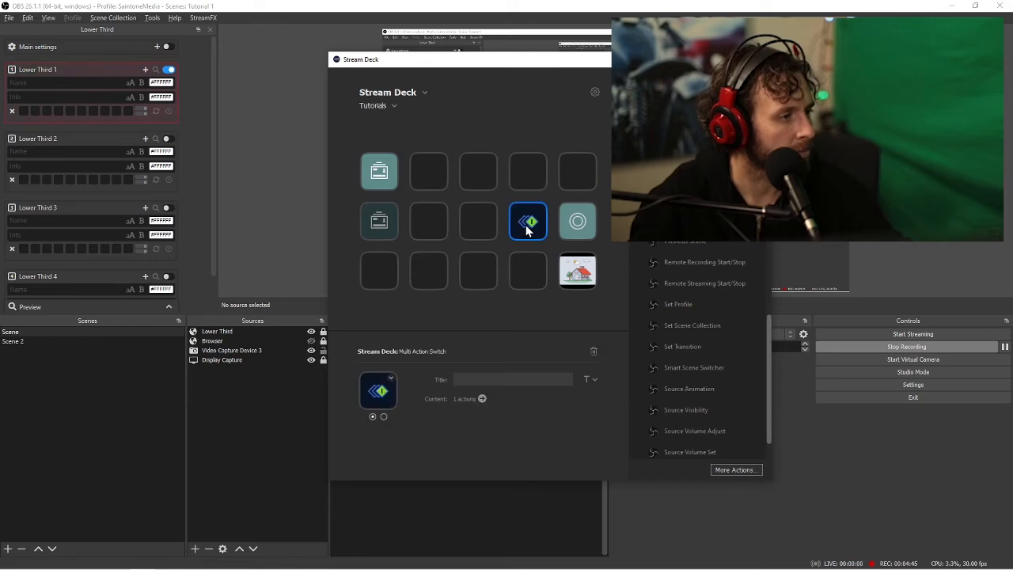
left_click(391, 379)
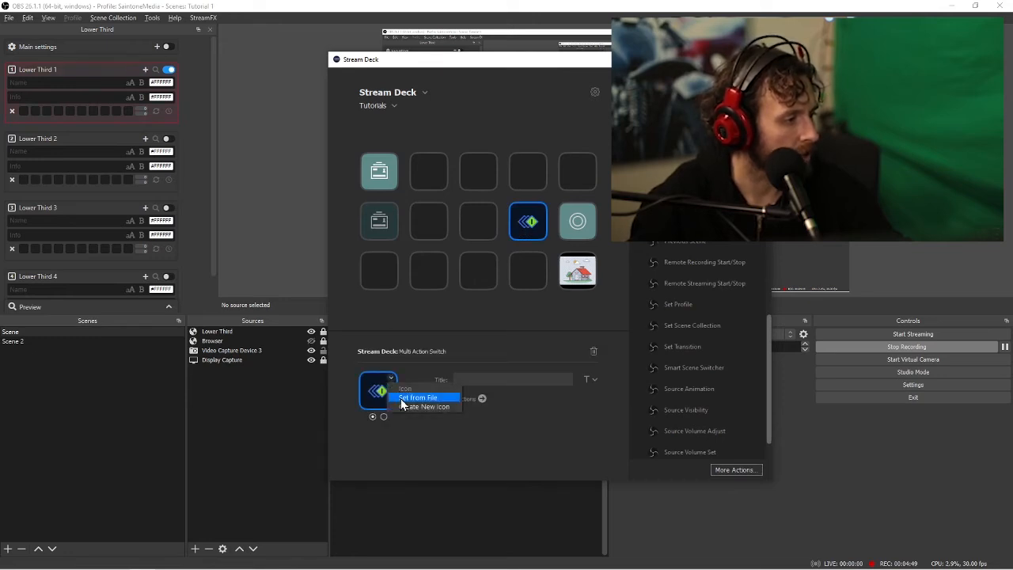
left_click(402, 398)
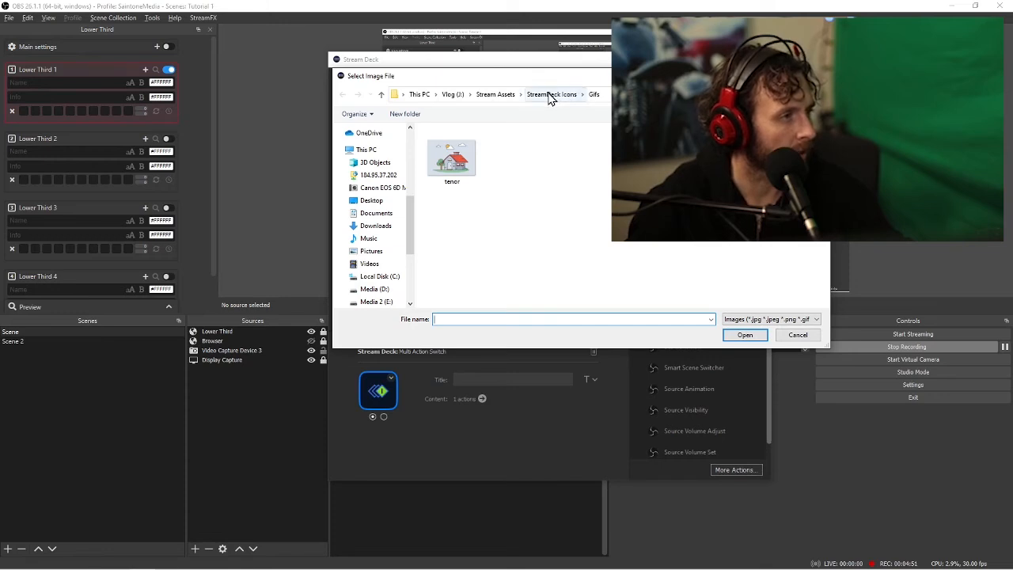
left_click(552, 95)
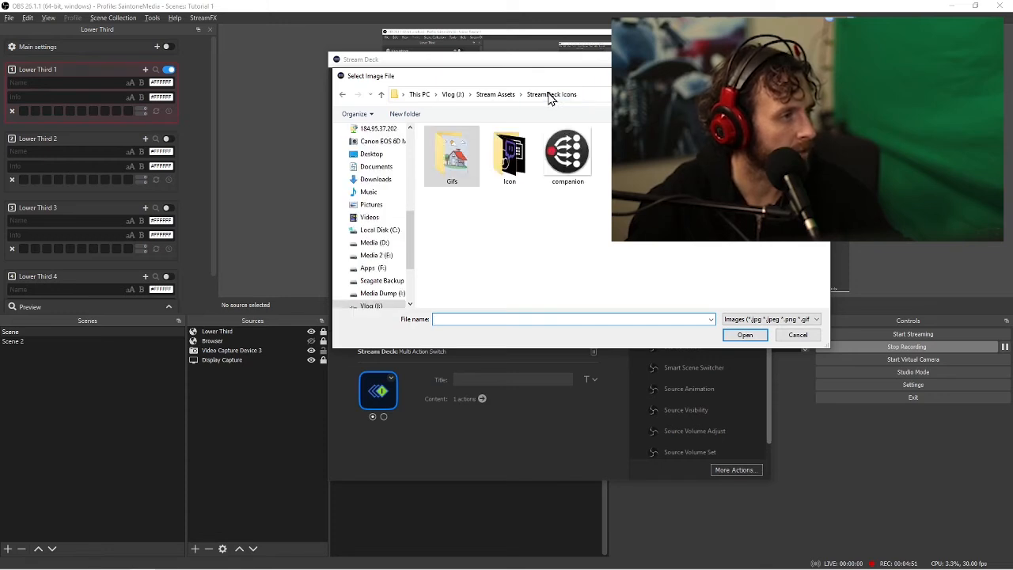
left_click(385, 184)
left_click(499, 157)
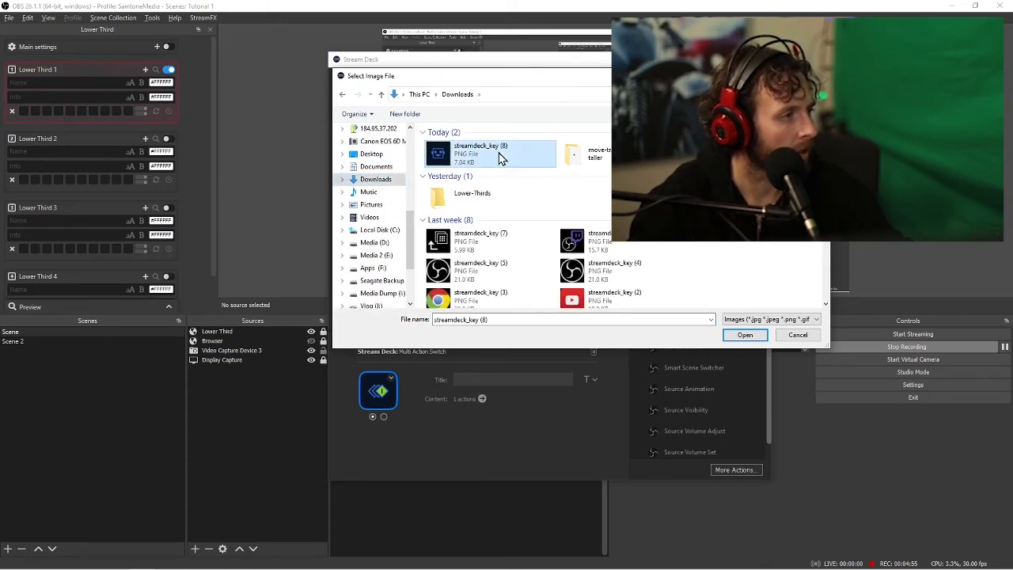
left_click(746, 336)
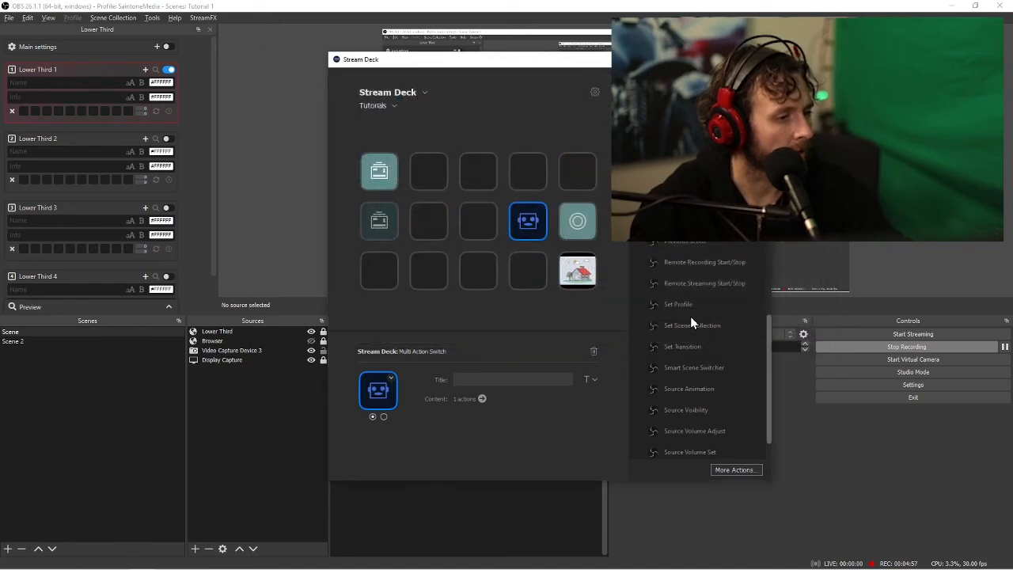
Open the Elgato Key Creator website from the switch's icon options and examine the icons in its library
left_click(391, 380)
left_click(407, 409)
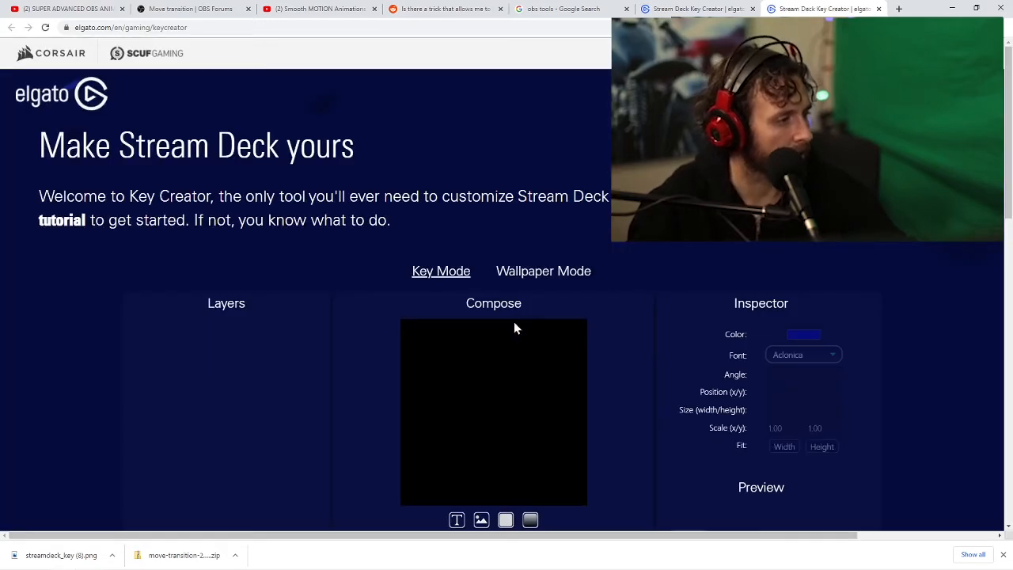
scroll(514, 320, "down", 7)
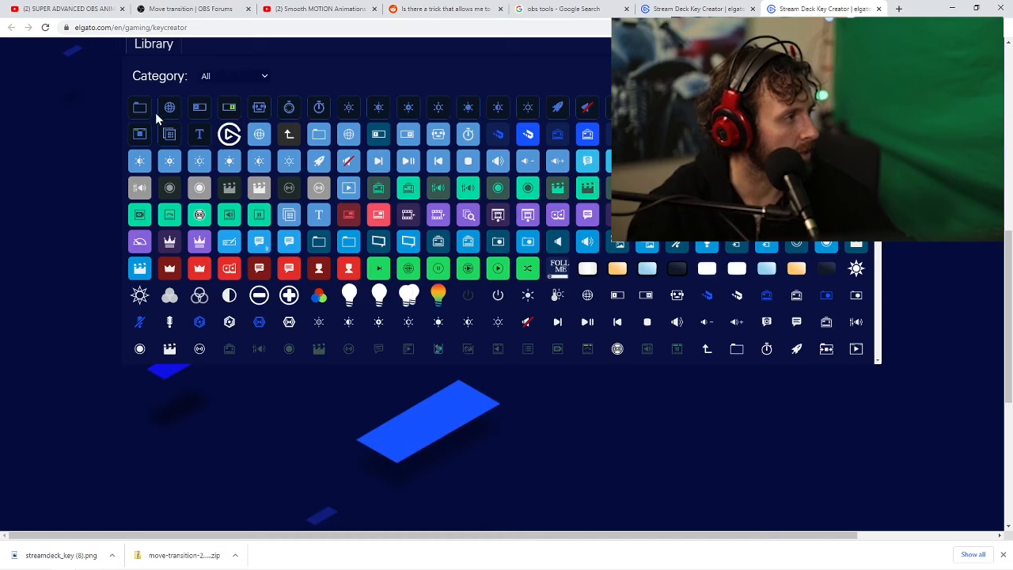
scroll(155, 113, "up", 2)
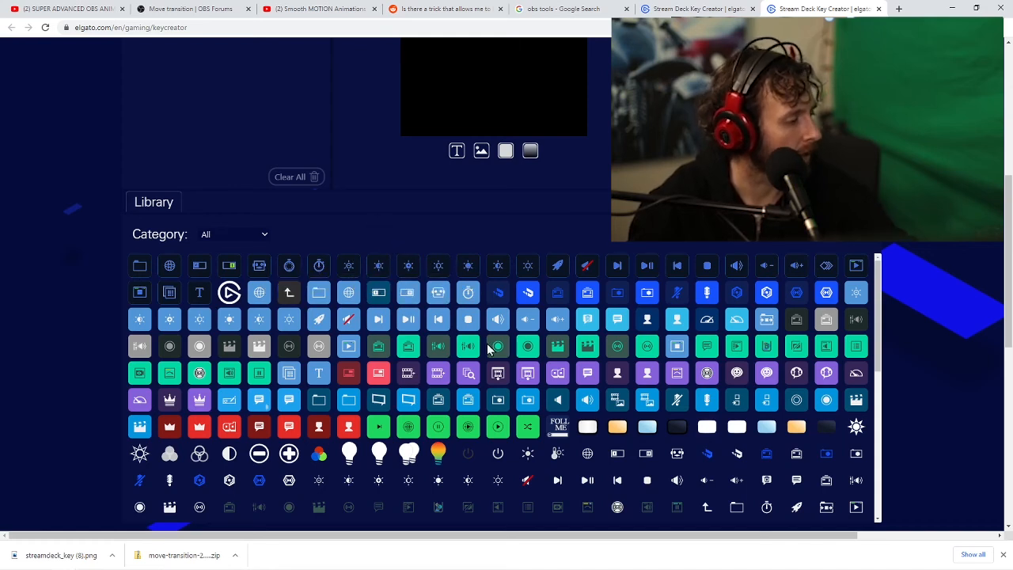
Compare the icons of the Multi Action Switch's two states in the Stream Deck window, and switch back to OBS
key("alt+Tab")
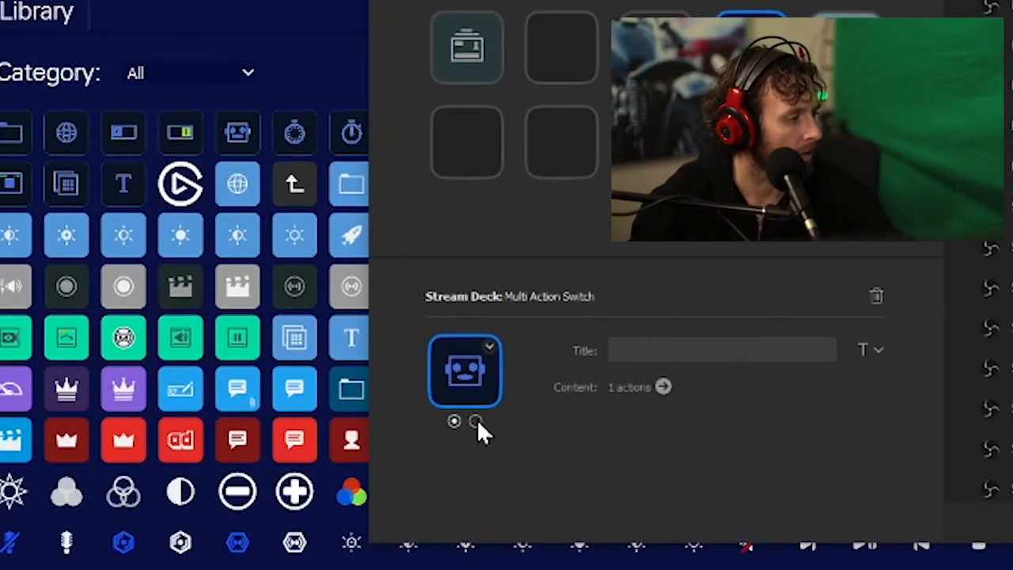
left_click(447, 419)
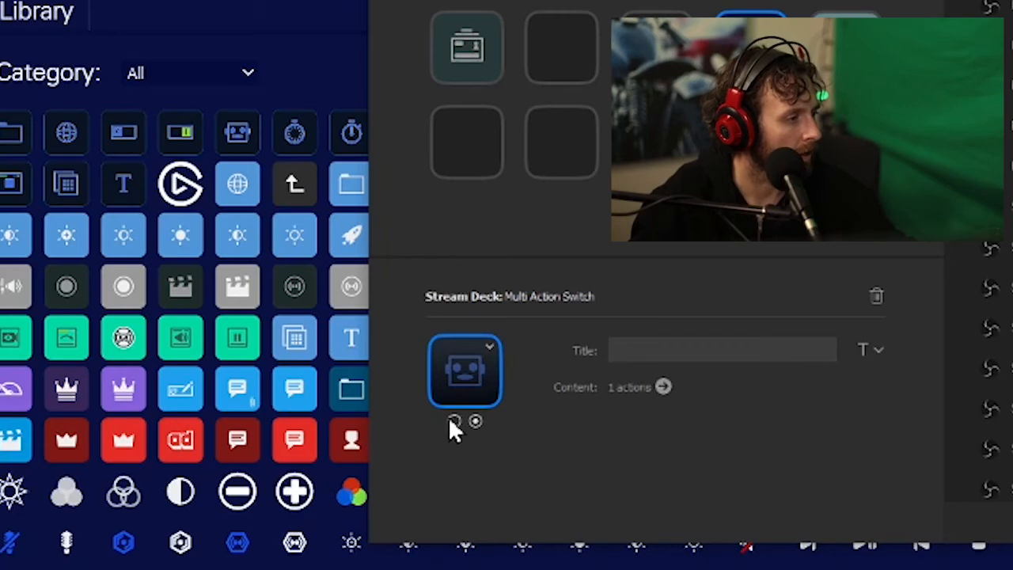
left_click(453, 421)
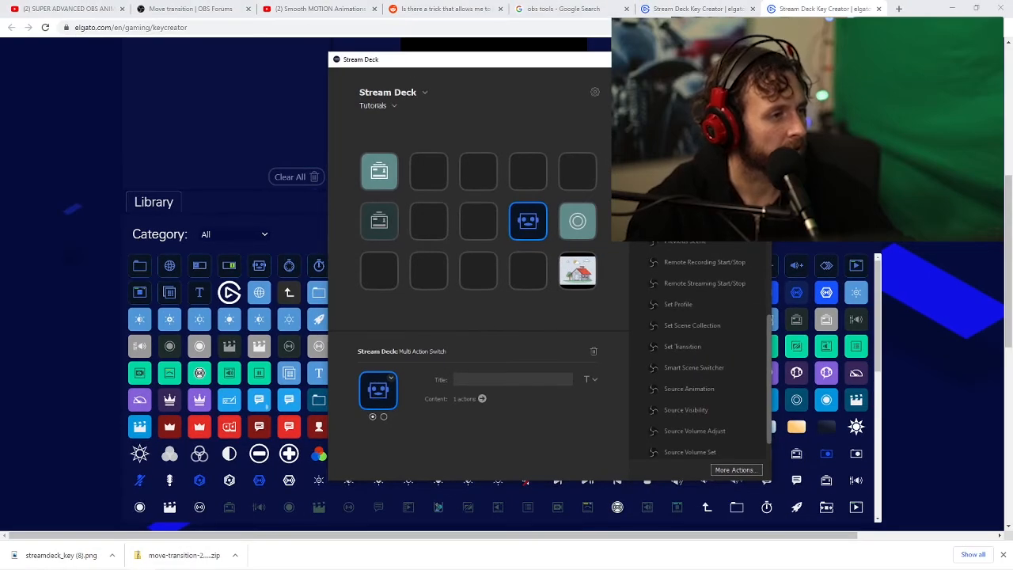
key("alt+Tab")
key("alt+Tab")
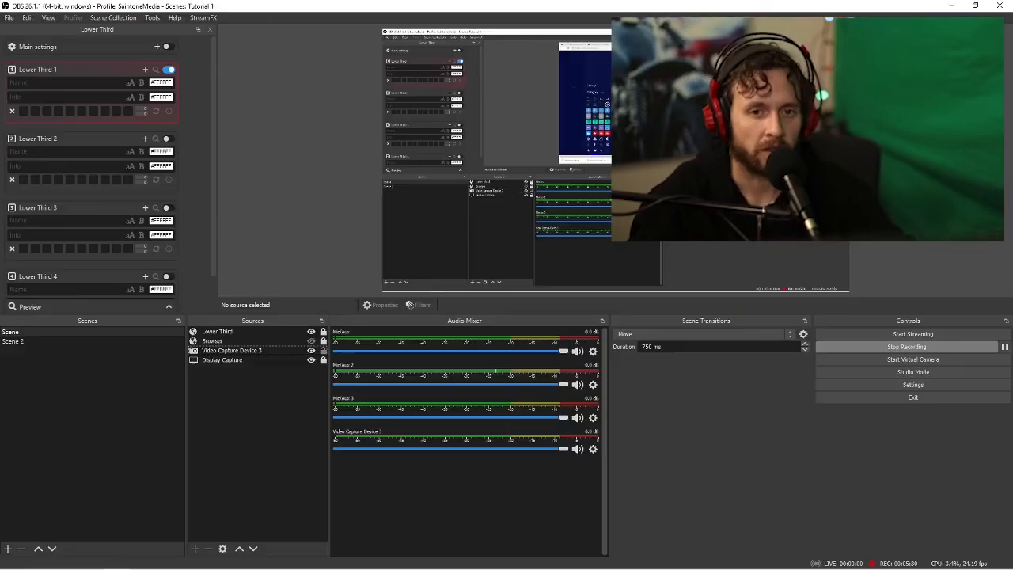